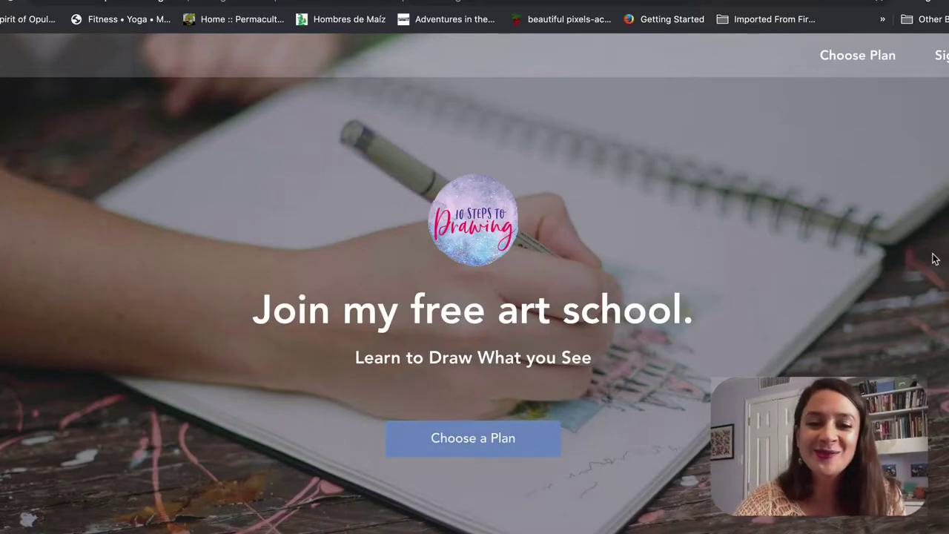
Step: Scroll the landing page past the benefit sections to the FREE and $49.99 membership plan cards
{"action": "scroll", "coordinate": [934, 258], "scroll_direction": "down", "scroll_amount": 6}
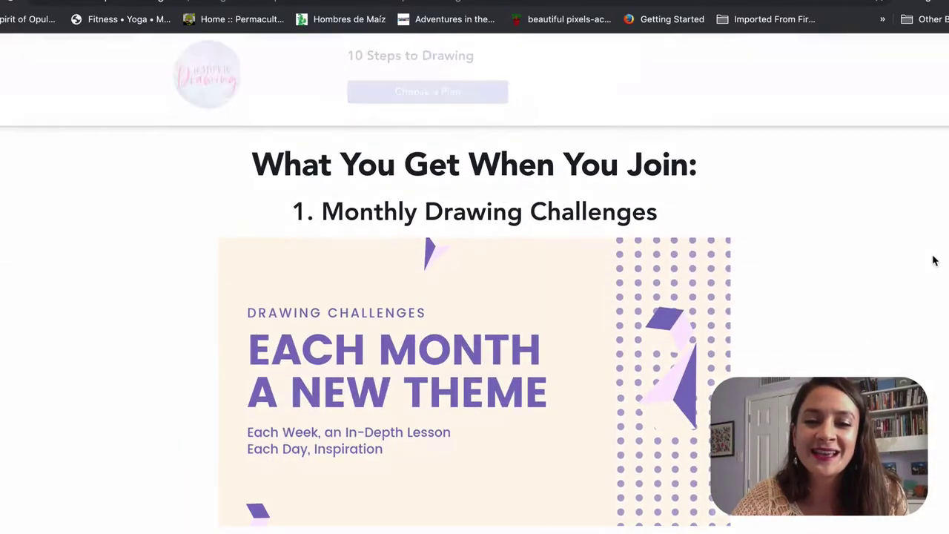
{"action": "scroll", "coordinate": [934, 259], "scroll_direction": "down", "scroll_amount": 2}
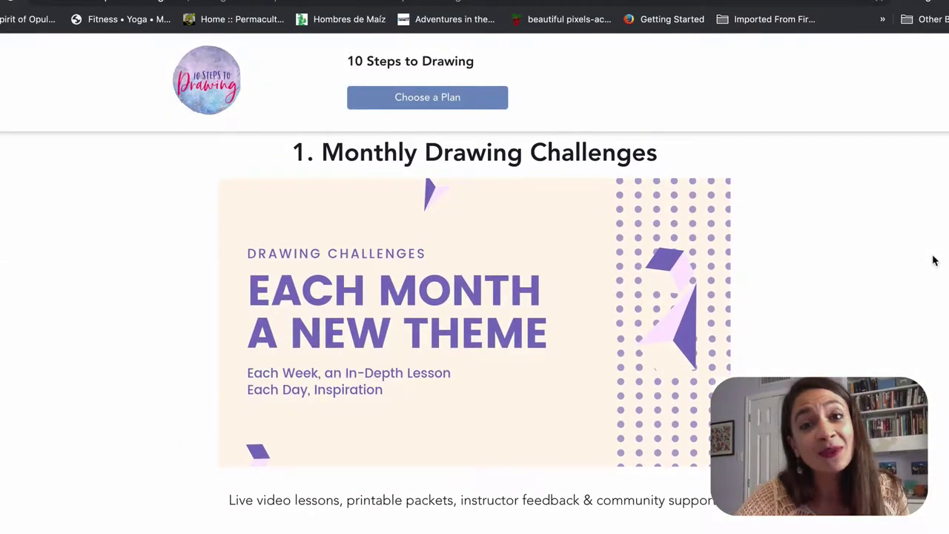
{"action": "scroll", "coordinate": [934, 259], "scroll_direction": "down", "scroll_amount": 6}
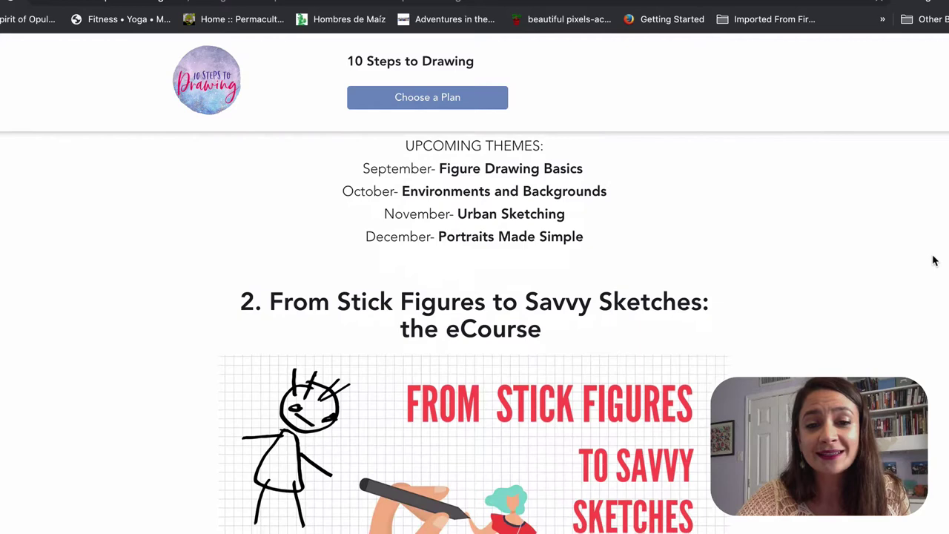
{"action": "scroll", "coordinate": [934, 261], "scroll_direction": "down", "scroll_amount": 3}
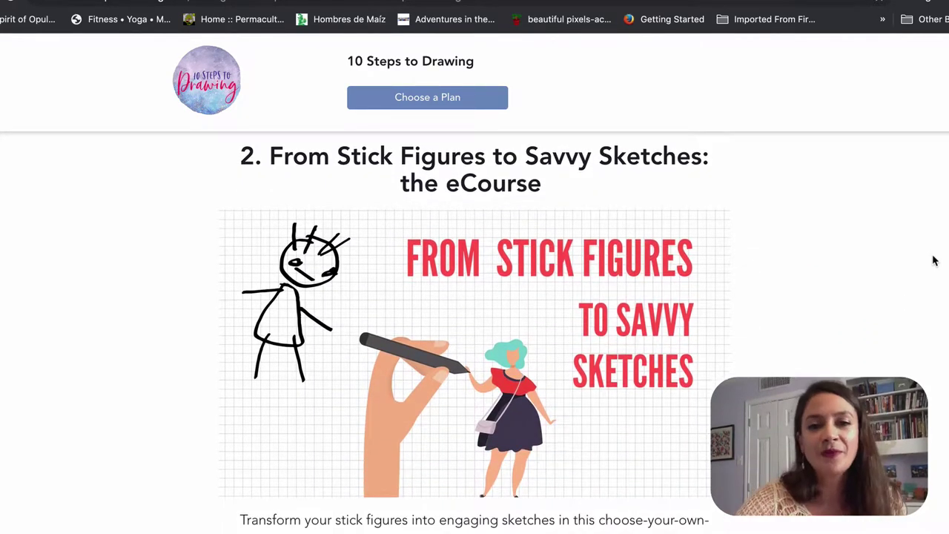
{"action": "scroll", "coordinate": [934, 260], "scroll_direction": "up", "scroll_amount": 10}
{"action": "scroll", "coordinate": [934, 261], "scroll_direction": "down", "scroll_amount": 10}
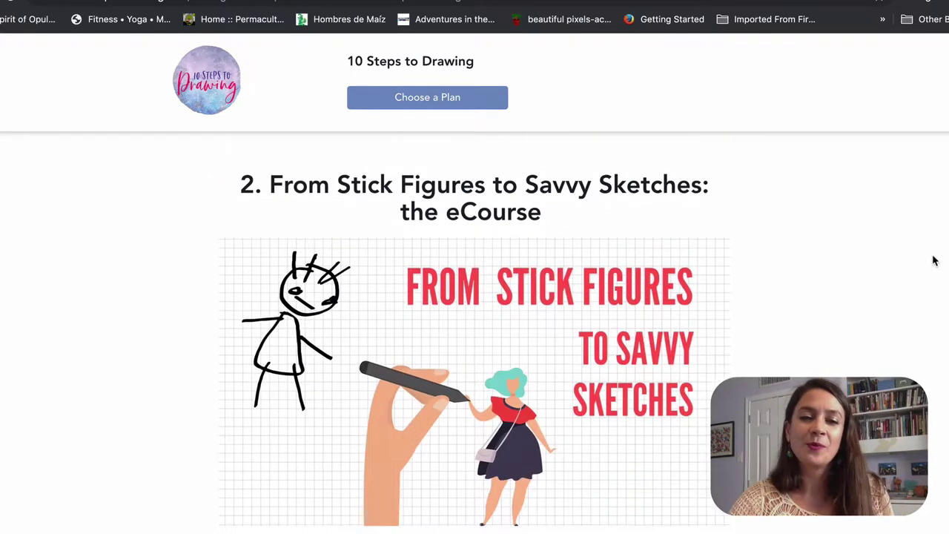
{"action": "scroll", "coordinate": [934, 260], "scroll_direction": "down", "scroll_amount": 1}
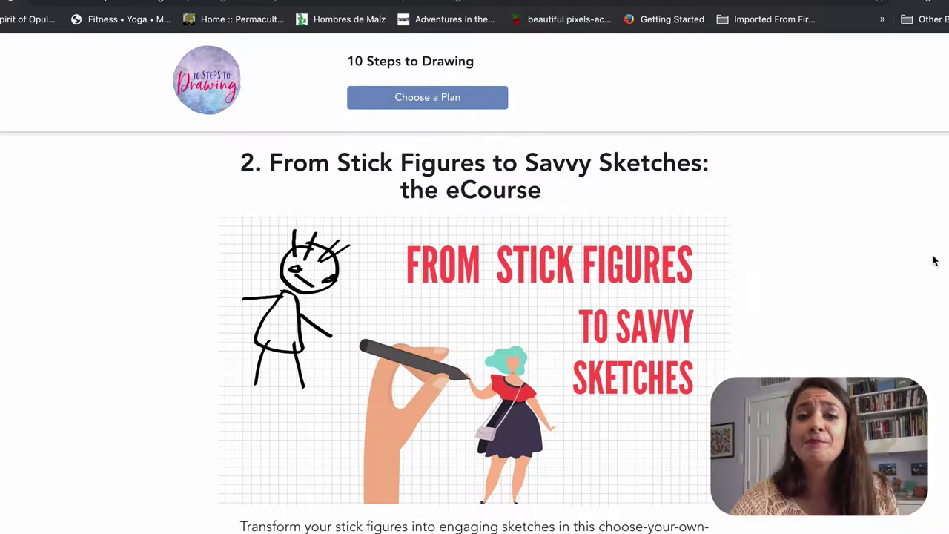
{"action": "scroll", "coordinate": [934, 260], "scroll_direction": "down", "scroll_amount": 3}
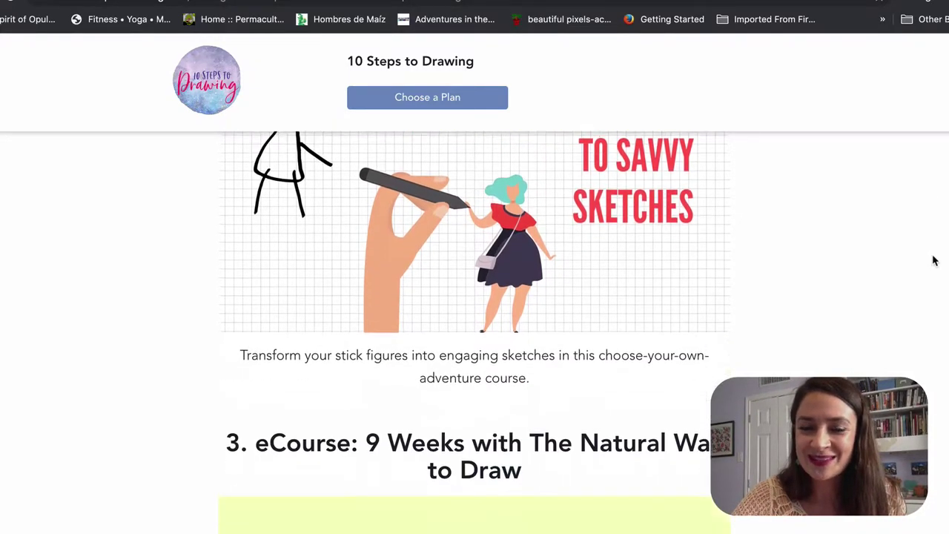
{"action": "scroll", "coordinate": [934, 261], "scroll_direction": "down", "scroll_amount": 4}
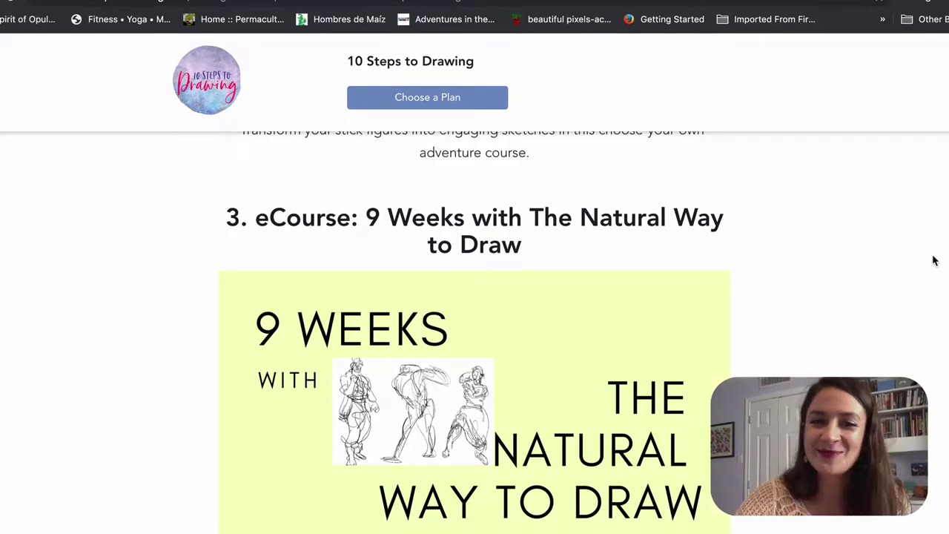
{"action": "scroll", "coordinate": [934, 261], "scroll_direction": "down", "scroll_amount": 2}
{"action": "scroll", "coordinate": [934, 260], "scroll_direction": "down", "scroll_amount": 10}
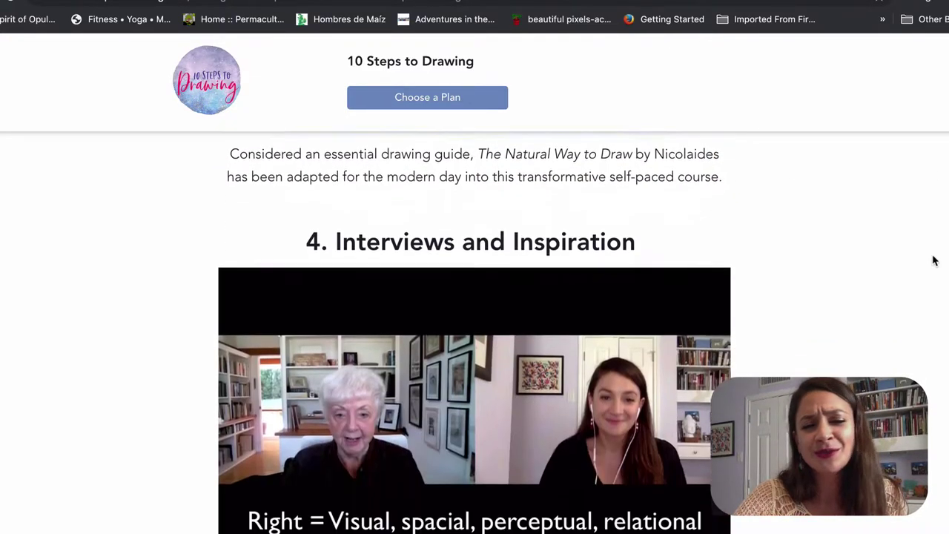
{"action": "scroll", "coordinate": [934, 249], "scroll_direction": "down", "scroll_amount": 5}
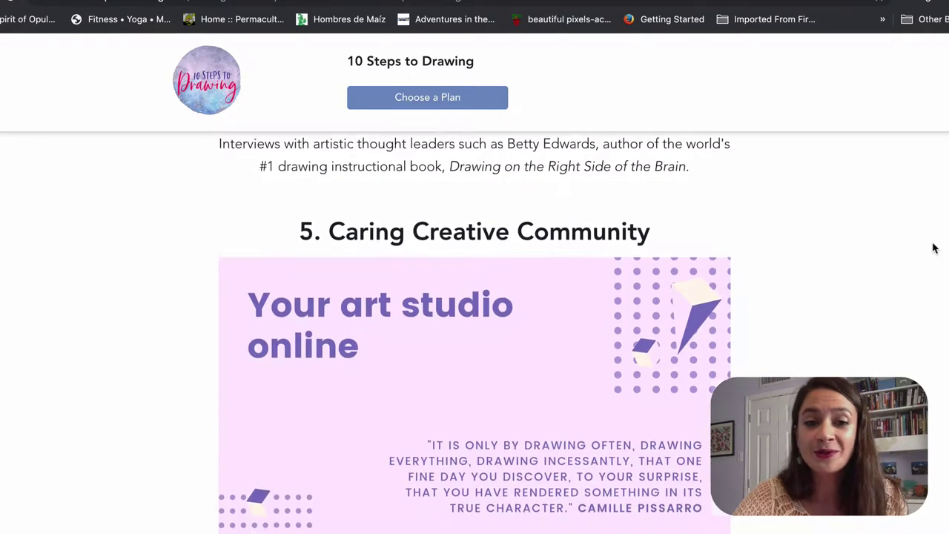
{"action": "scroll", "coordinate": [934, 248], "scroll_direction": "down", "scroll_amount": 3}
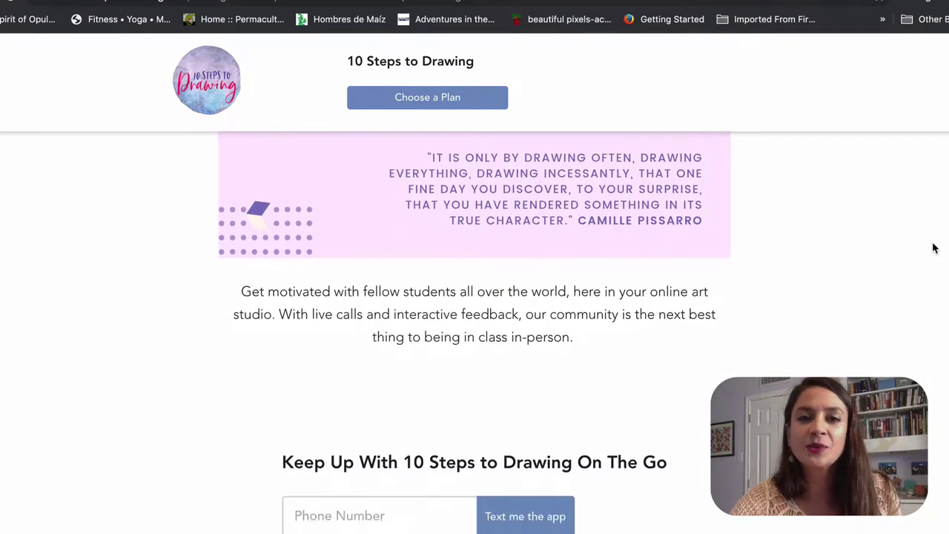
{"action": "scroll", "coordinate": [934, 248], "scroll_direction": "up", "scroll_amount": 3}
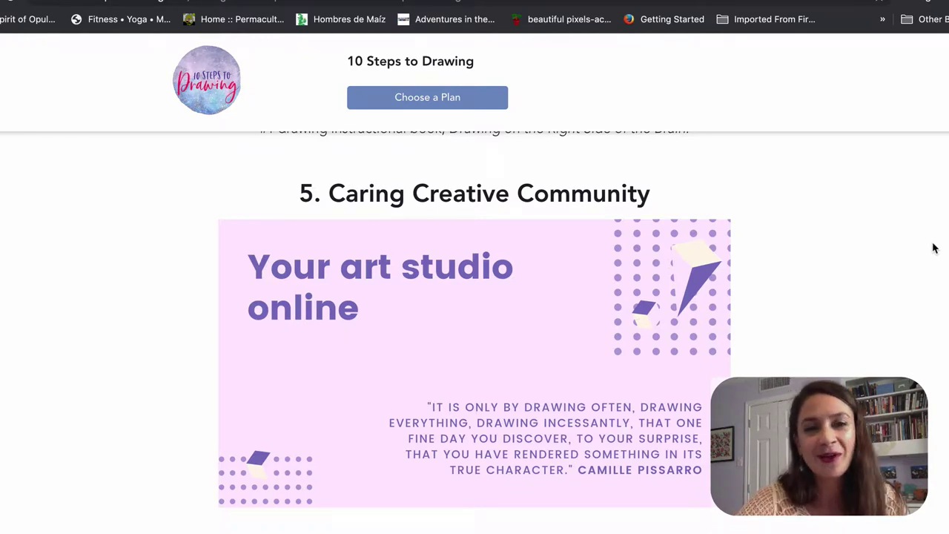
{"action": "scroll", "coordinate": [934, 249], "scroll_direction": "down", "scroll_amount": 1}
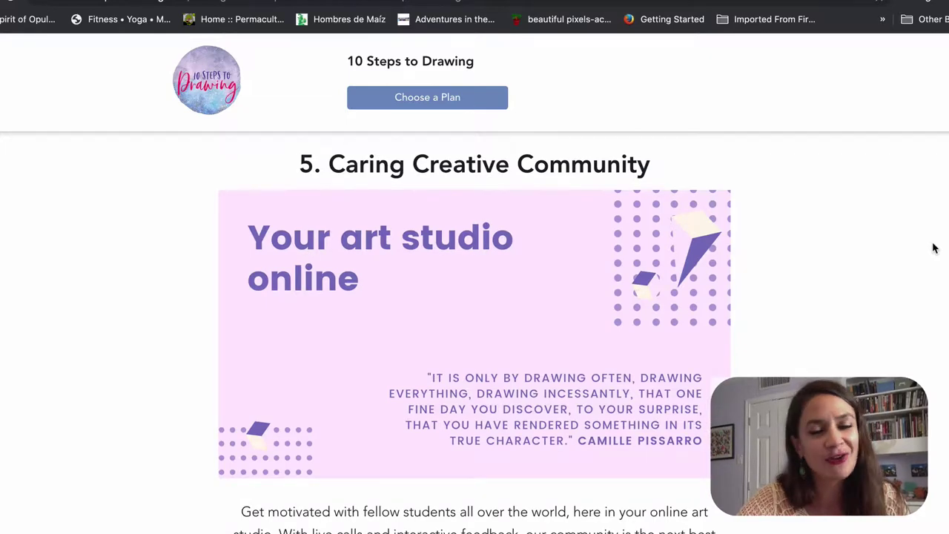
{"action": "scroll", "coordinate": [933, 248], "scroll_direction": "down", "scroll_amount": 5}
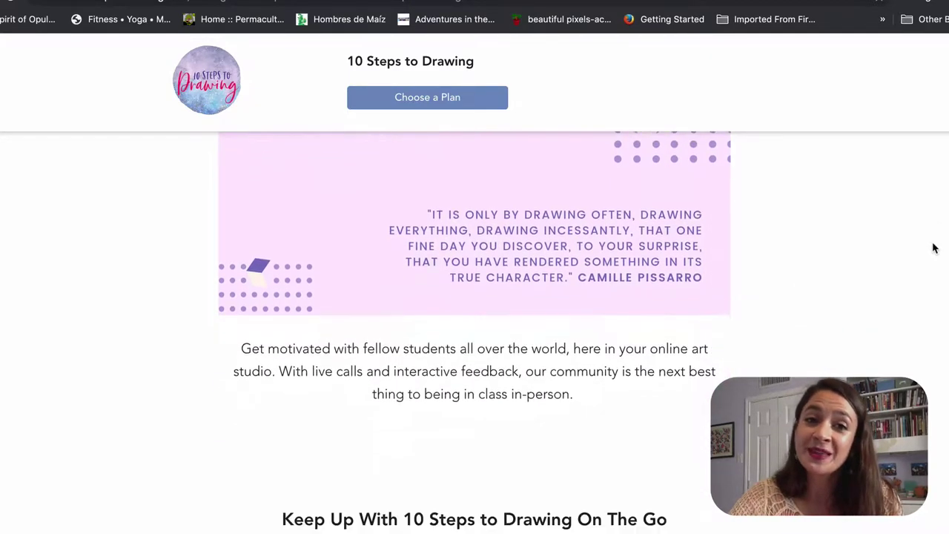
{"action": "scroll", "coordinate": [934, 248], "scroll_direction": "down", "scroll_amount": 2}
{"action": "scroll", "coordinate": [578, 371], "scroll_direction": "down", "scroll_amount": 7}
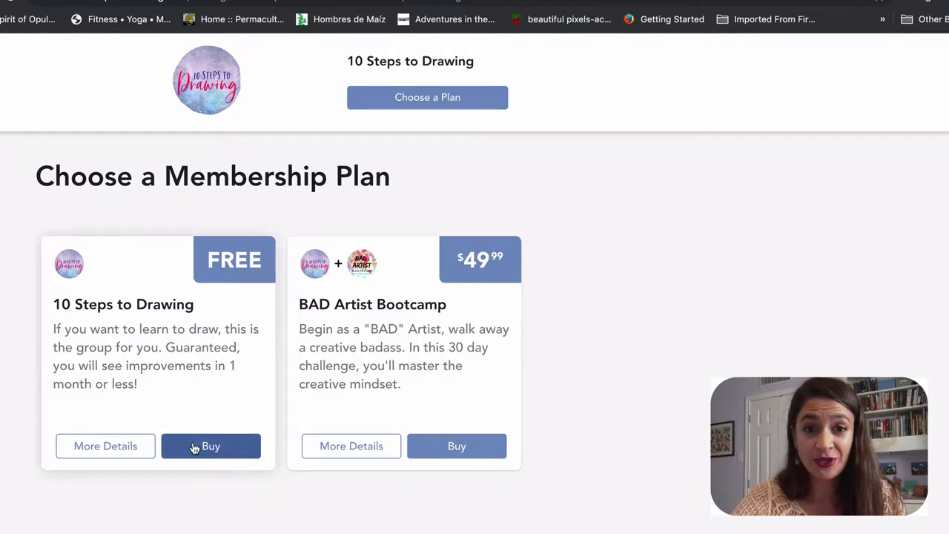
Step: Buy the FREE 10 Steps to Drawing plan with the member's name, e-mail and password, confirming $0.00
{"action": "left_click", "coordinate": [194, 447]}
{"action": "type", "text": "Jessica"}
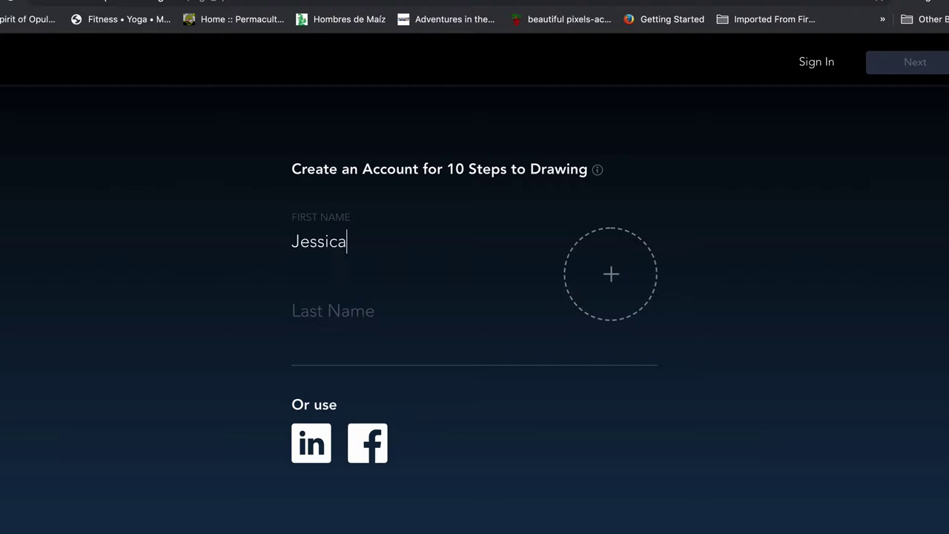
{"action": "left_click", "coordinate": [311, 311]}
{"action": "type", "text": "samp"}
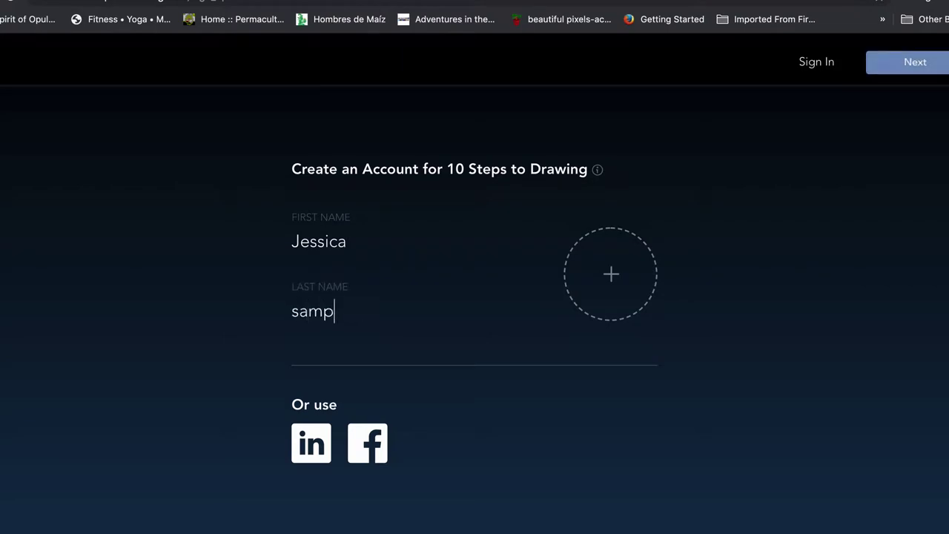
{"action": "type", "text": "le"}
{"action": "left_click", "coordinate": [911, 59]}
{"action": "left_click", "coordinate": [375, 245]}
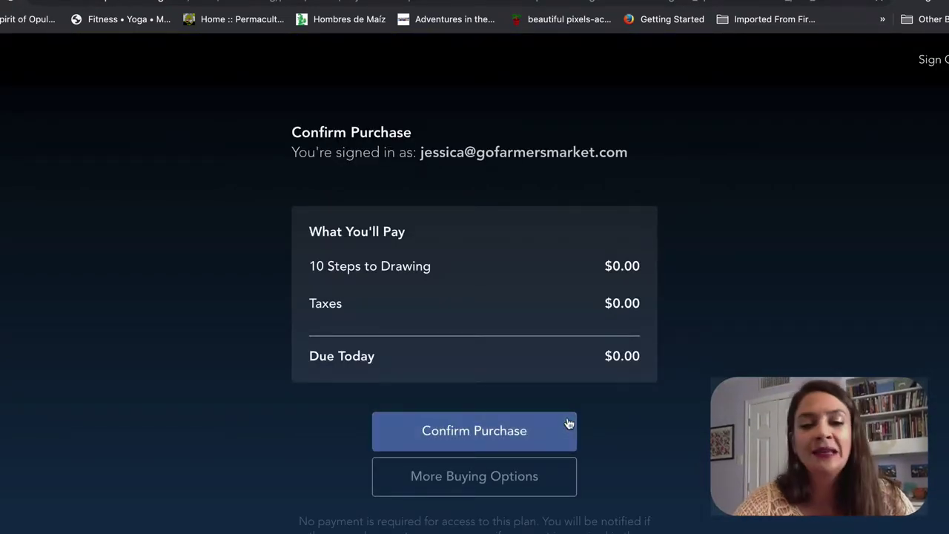
{"action": "left_click", "coordinate": [473, 432]}
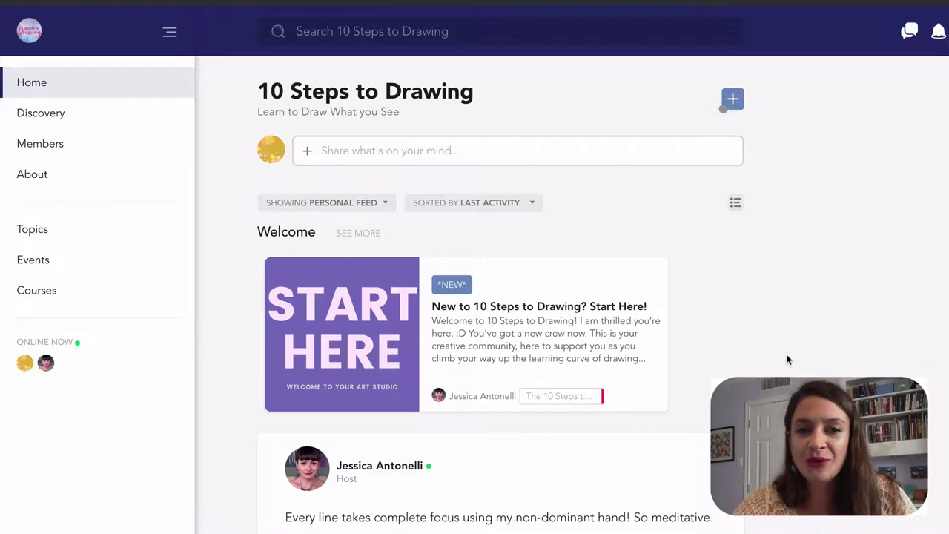
Step: Scroll the Home feed past Start Here to the host's non-dominant-hand drawing post
{"action": "scroll", "coordinate": [787, 359], "scroll_direction": "down", "scroll_amount": 3}
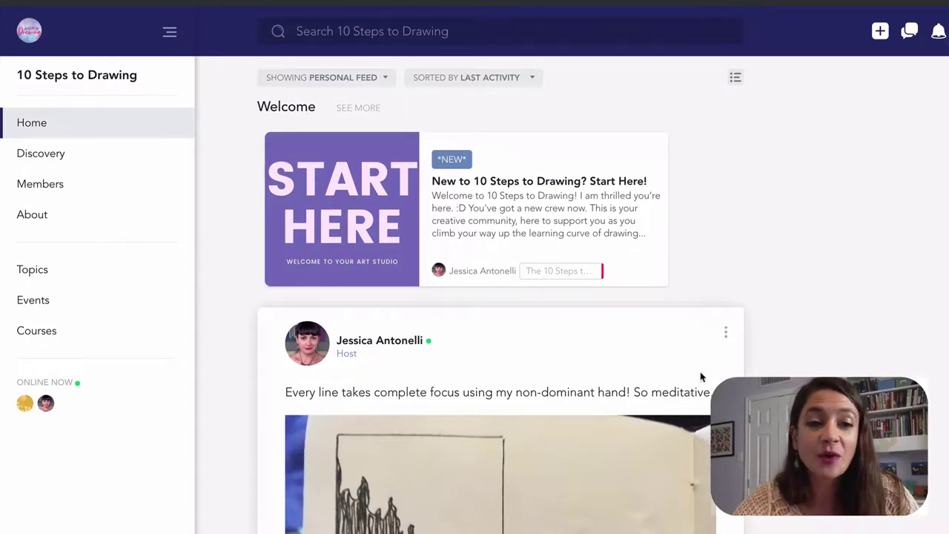
Step: Open the Architecture & Environments topic from the community's topics list
{"action": "left_click", "coordinate": [33, 270]}
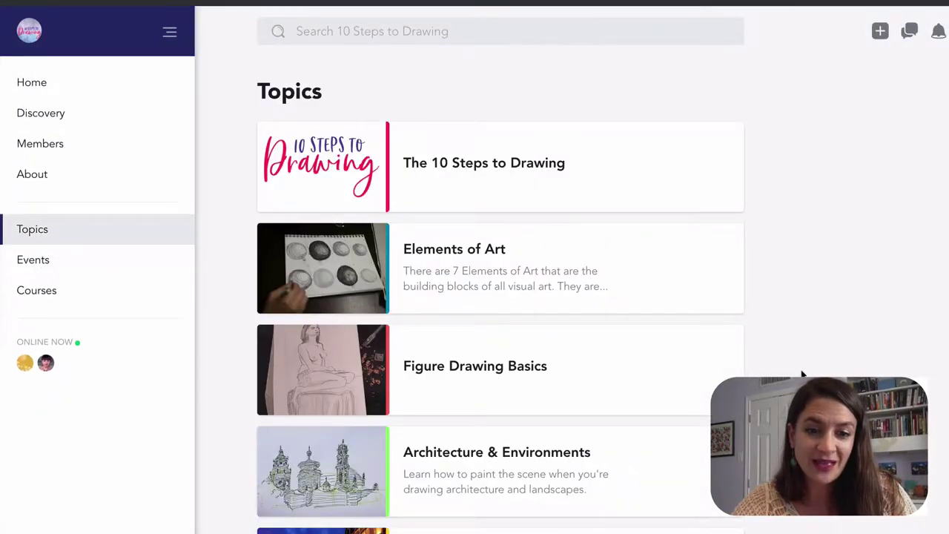
{"action": "scroll", "coordinate": [801, 375], "scroll_direction": "down", "scroll_amount": 2}
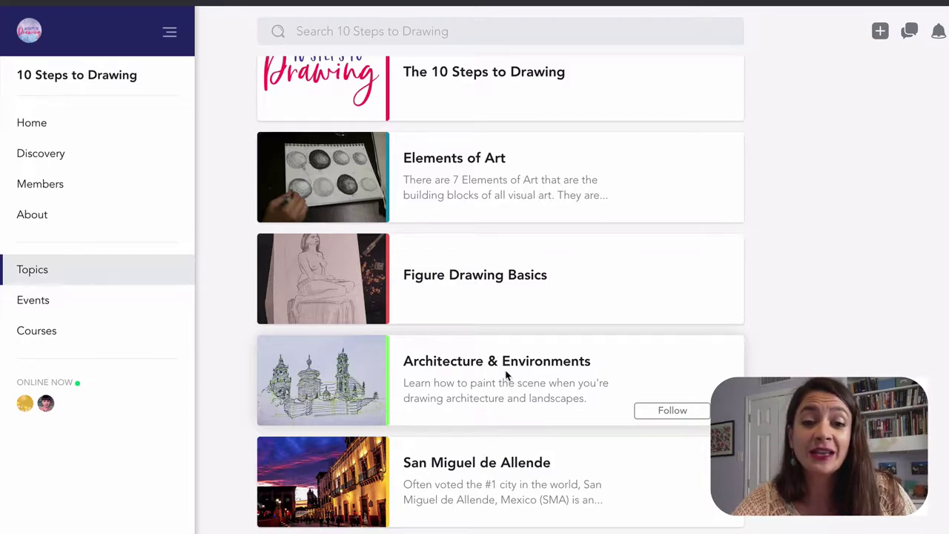
{"action": "left_click", "coordinate": [373, 381]}
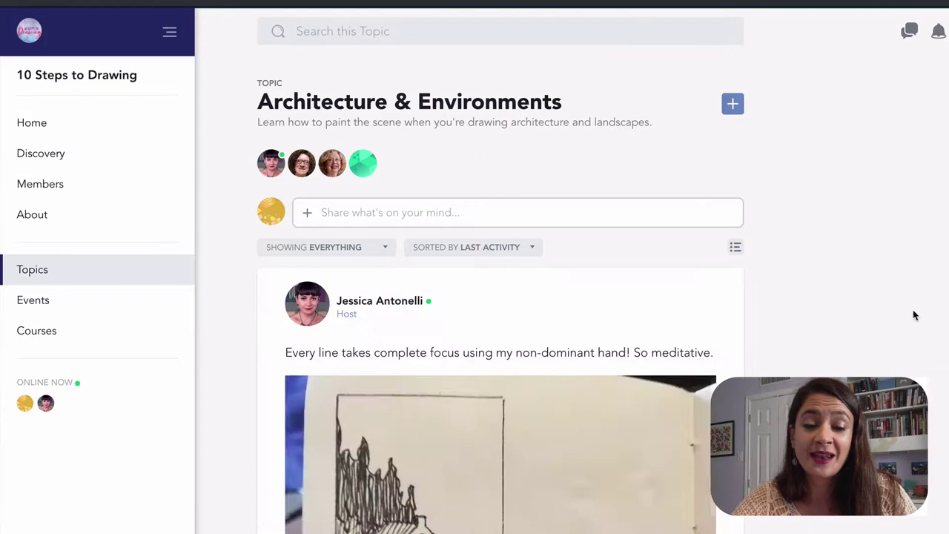
Step: Scroll the topic feed past member posts to the host's week 1 challenge replay video
{"action": "scroll", "coordinate": [914, 315], "scroll_direction": "down", "scroll_amount": 4}
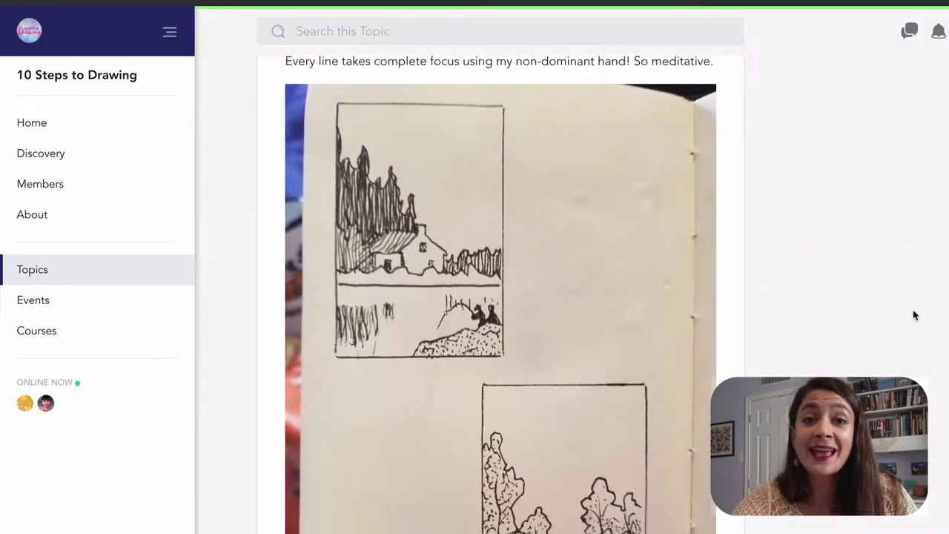
{"action": "scroll", "coordinate": [914, 315], "scroll_direction": "down", "scroll_amount": 10}
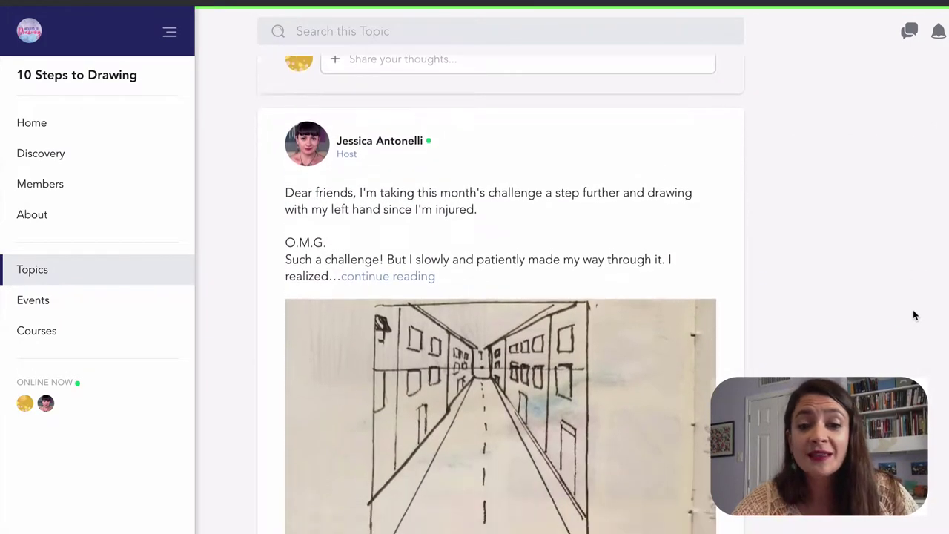
{"action": "scroll", "coordinate": [914, 315], "scroll_direction": "down", "scroll_amount": 10}
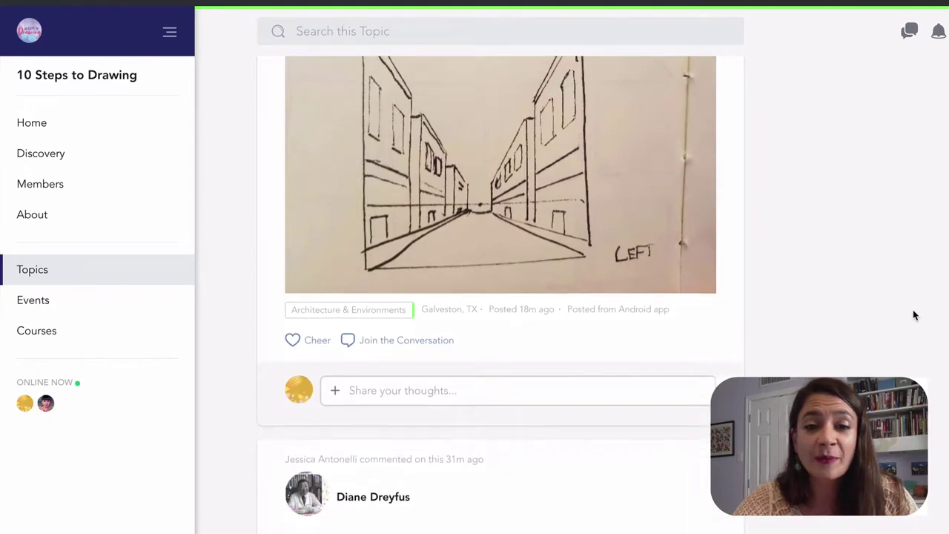
{"action": "scroll", "coordinate": [914, 315], "scroll_direction": "down", "scroll_amount": 10}
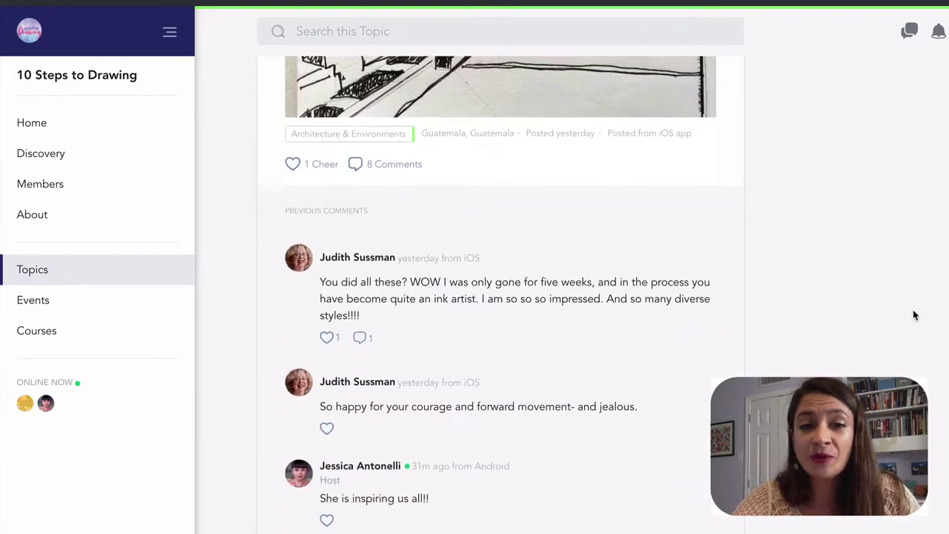
{"action": "scroll", "coordinate": [913, 315], "scroll_direction": "down", "scroll_amount": 10}
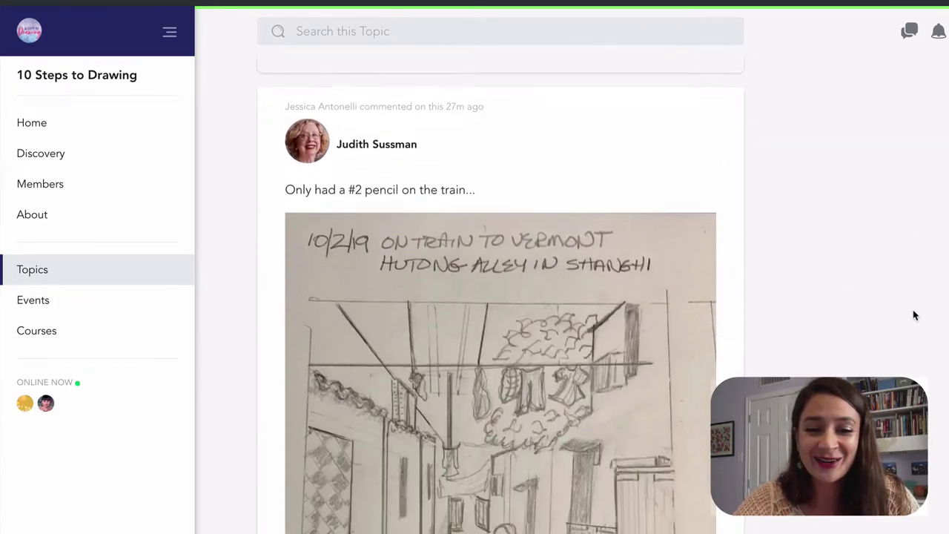
{"action": "scroll", "coordinate": [914, 315], "scroll_direction": "down", "scroll_amount": 10}
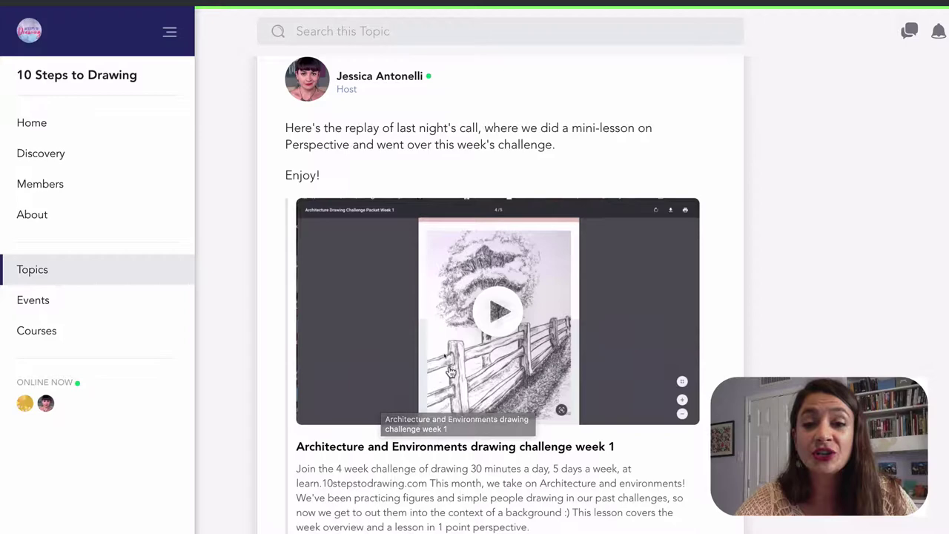
{"action": "left_click", "coordinate": [496, 322]}
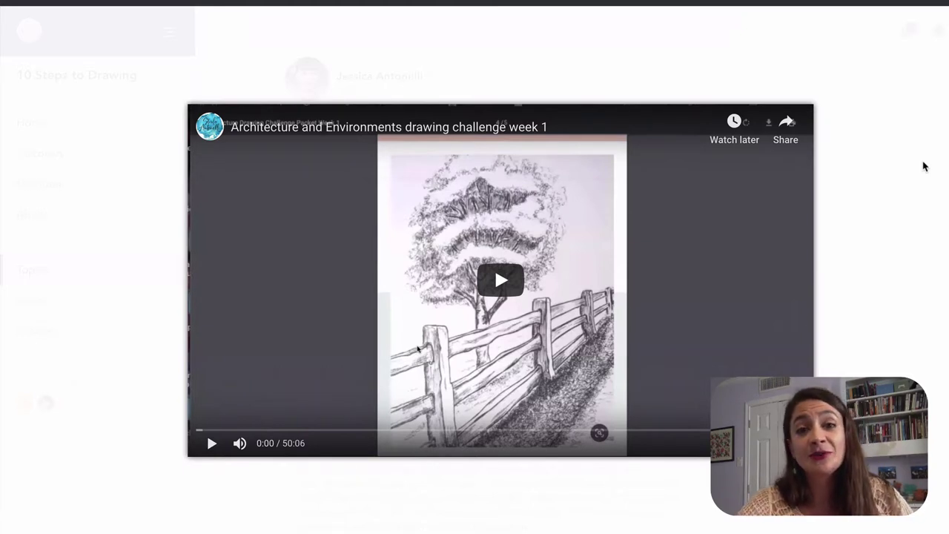
{"action": "left_click", "coordinate": [924, 166]}
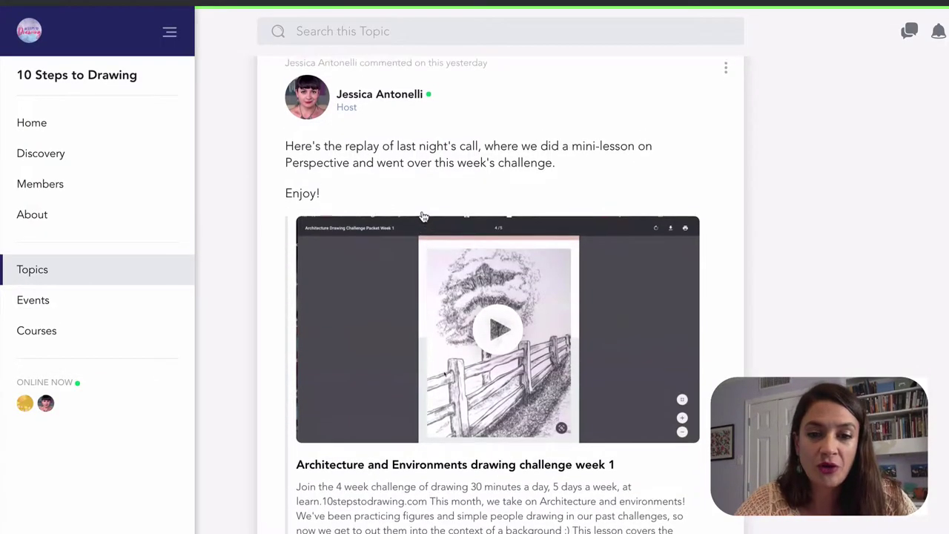
{"action": "scroll", "coordinate": [423, 216], "scroll_direction": "down", "scroll_amount": 3}
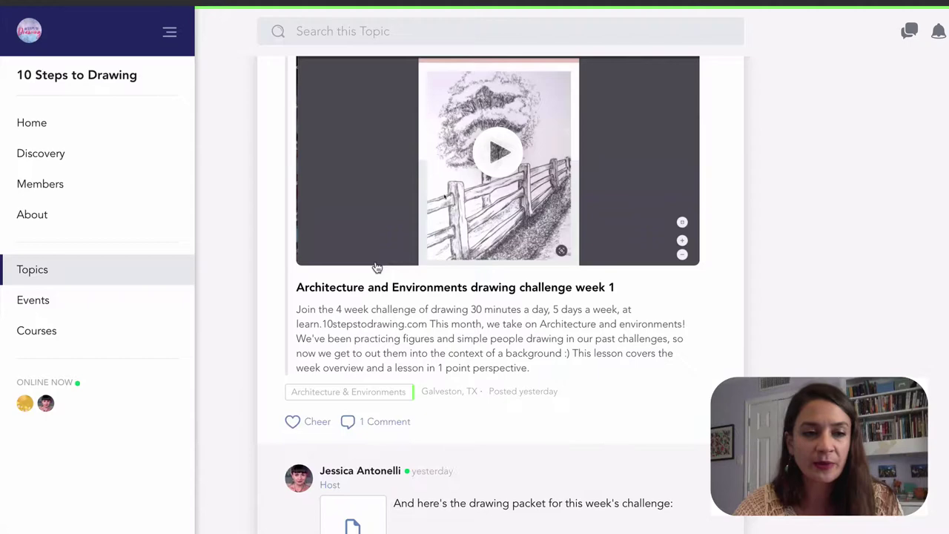
Step: Open the Discovery page and scroll down to its Featured section
{"action": "left_click", "coordinate": [59, 154]}
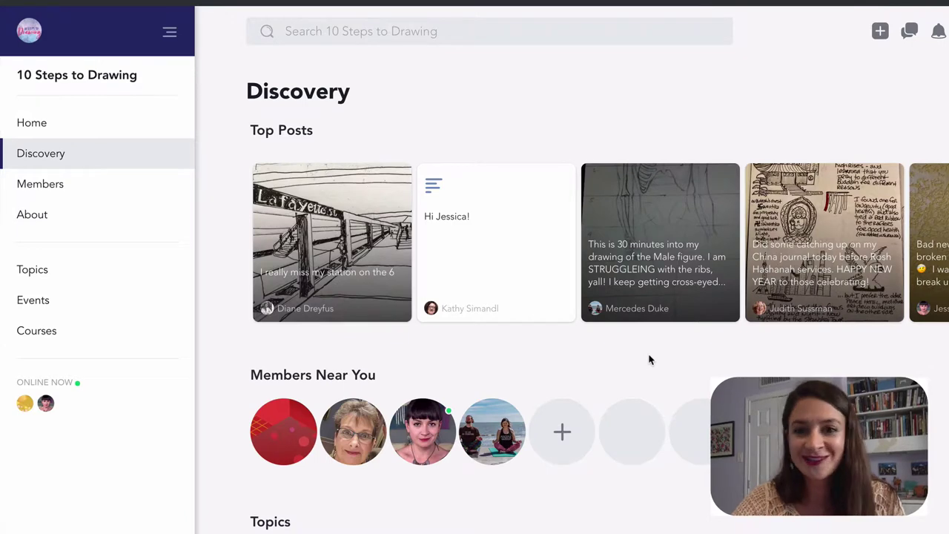
{"action": "scroll", "coordinate": [649, 359], "scroll_direction": "down", "scroll_amount": 5}
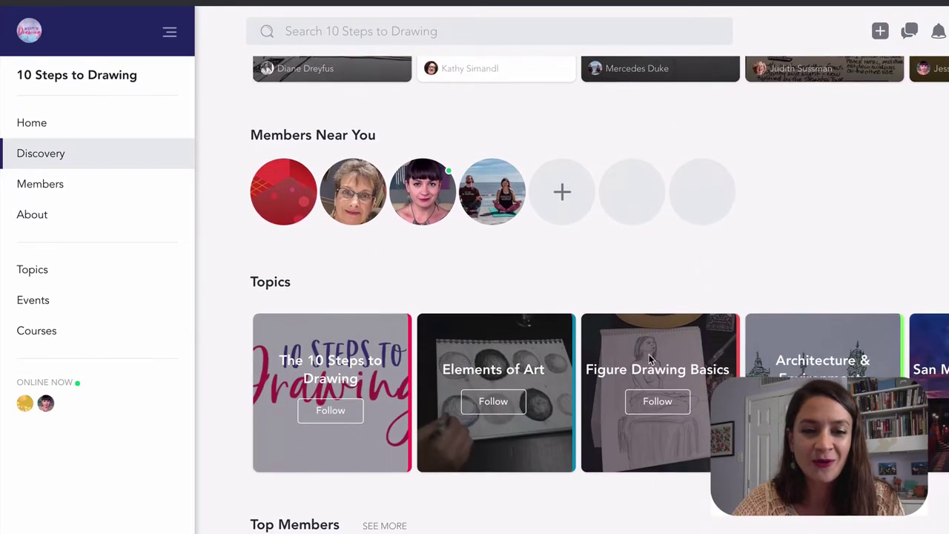
{"action": "scroll", "coordinate": [649, 360], "scroll_direction": "down", "scroll_amount": 2}
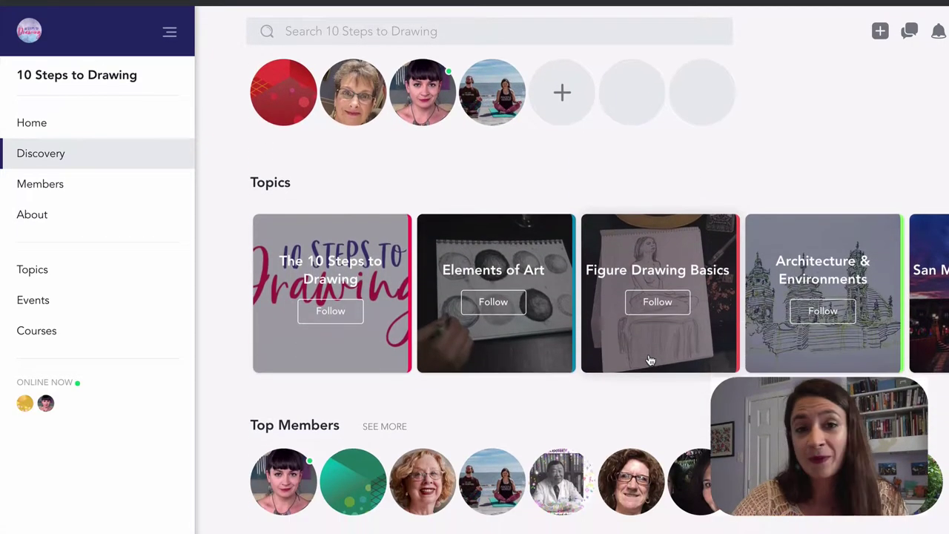
{"action": "scroll", "coordinate": [648, 359], "scroll_direction": "down", "scroll_amount": 8}
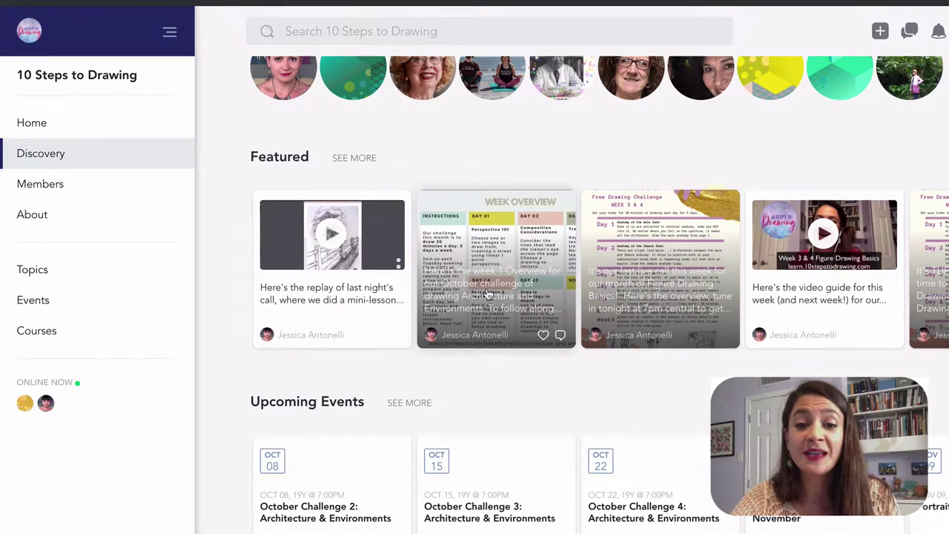
Step: Browse the Featured carousel across and back to its start
{"action": "scroll", "coordinate": [487, 295], "scroll_direction": "right", "scroll_amount": 2}
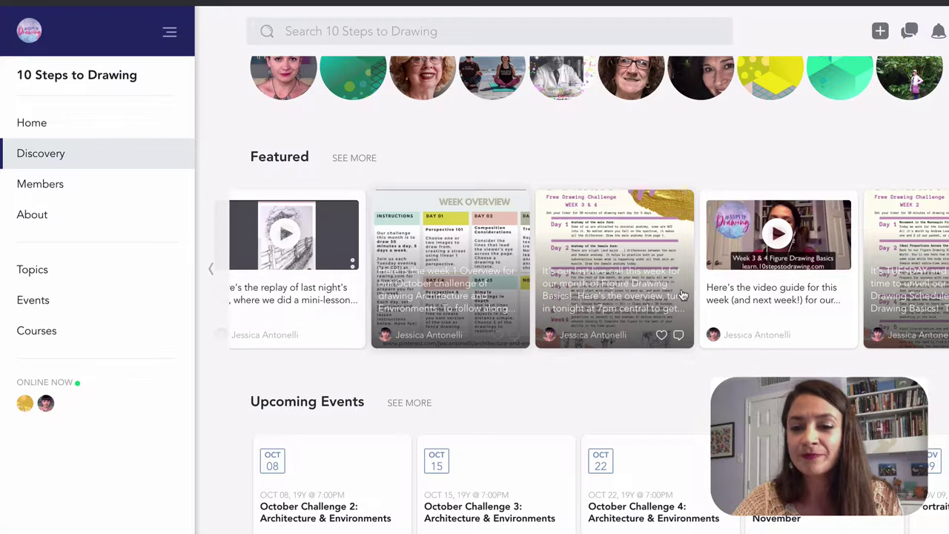
{"action": "scroll", "coordinate": [682, 294], "scroll_direction": "right", "scroll_amount": 2}
{"action": "scroll", "coordinate": [682, 294], "scroll_direction": "right", "scroll_amount": 10}
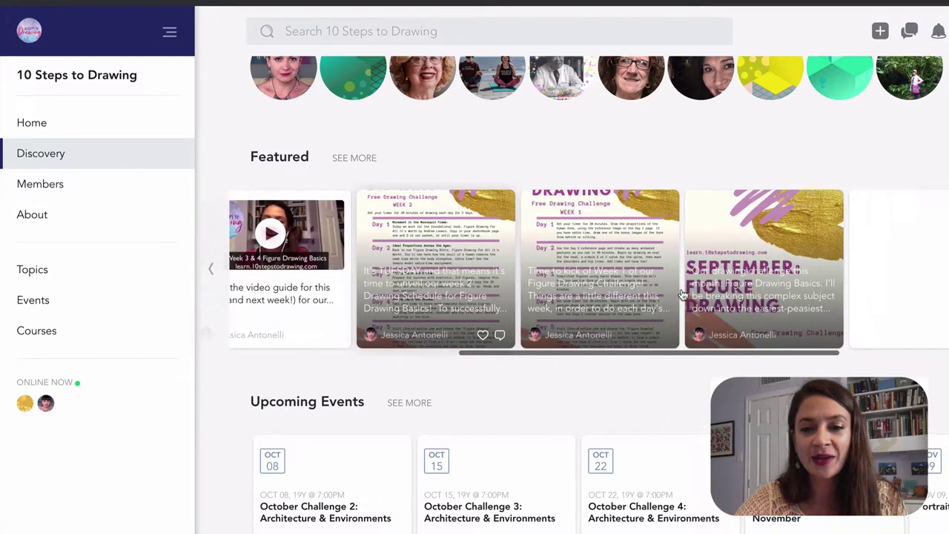
{"action": "scroll", "coordinate": [681, 290], "scroll_direction": "right", "scroll_amount": 6}
{"action": "scroll", "coordinate": [682, 294], "scroll_direction": "right", "scroll_amount": 1}
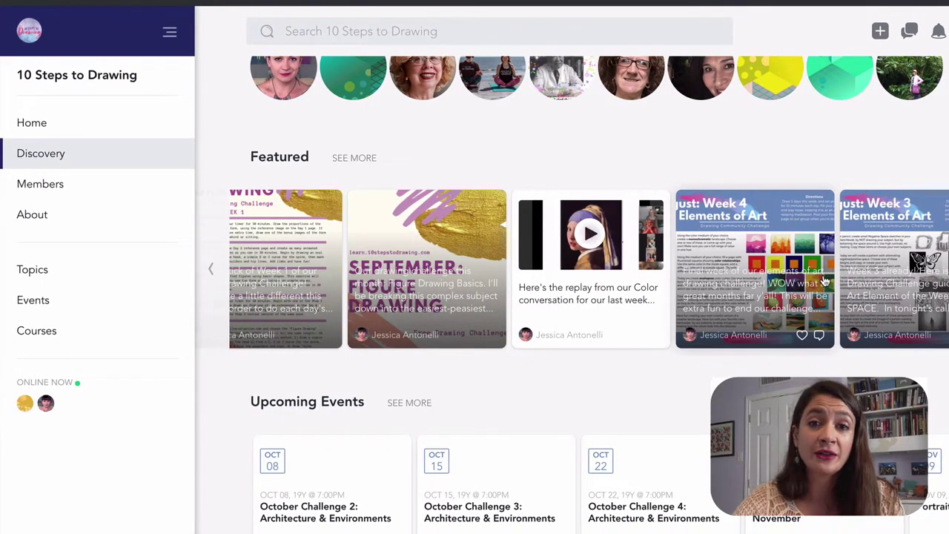
{"action": "scroll", "coordinate": [825, 281], "scroll_direction": "left", "scroll_amount": 5}
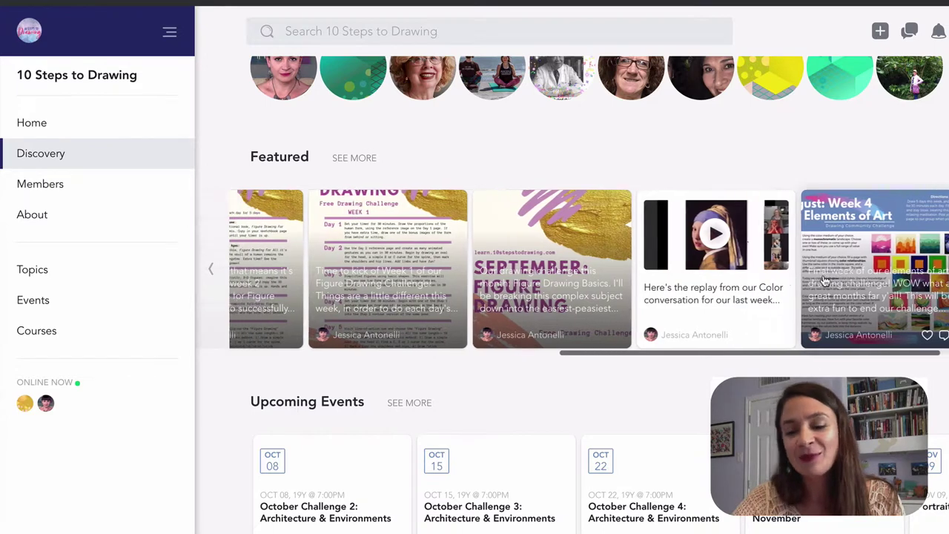
{"action": "scroll", "coordinate": [825, 279], "scroll_direction": "left", "scroll_amount": 8}
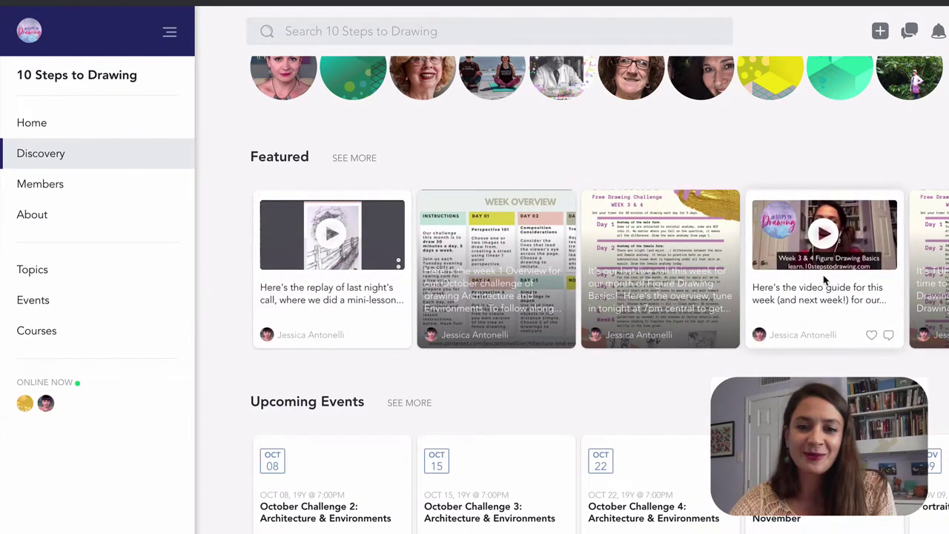
Step: Open the featured Week 1 Overview post and scroll to the host's comment with the packet PDF
{"action": "left_click", "coordinate": [529, 250]}
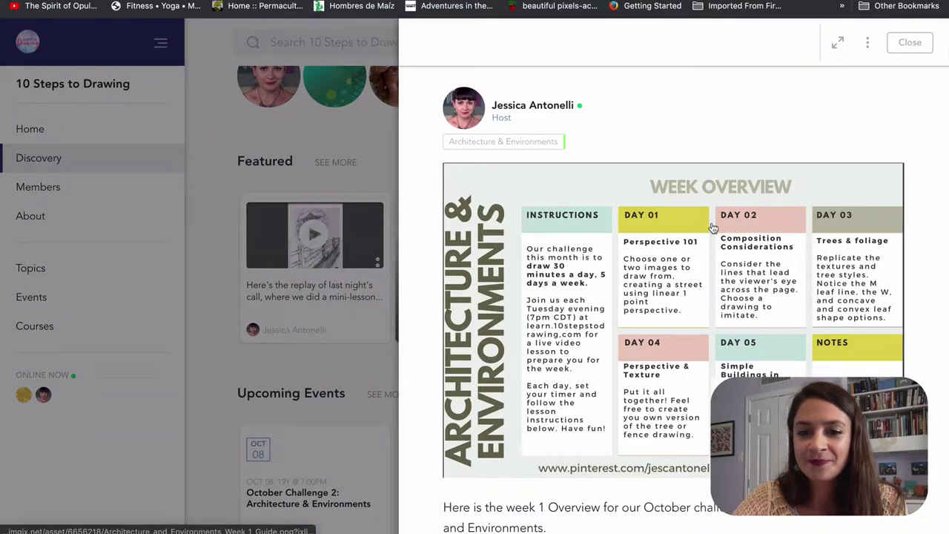
{"action": "scroll", "coordinate": [712, 228], "scroll_direction": "down", "scroll_amount": 2}
{"action": "scroll", "coordinate": [712, 229], "scroll_direction": "down", "scroll_amount": 2}
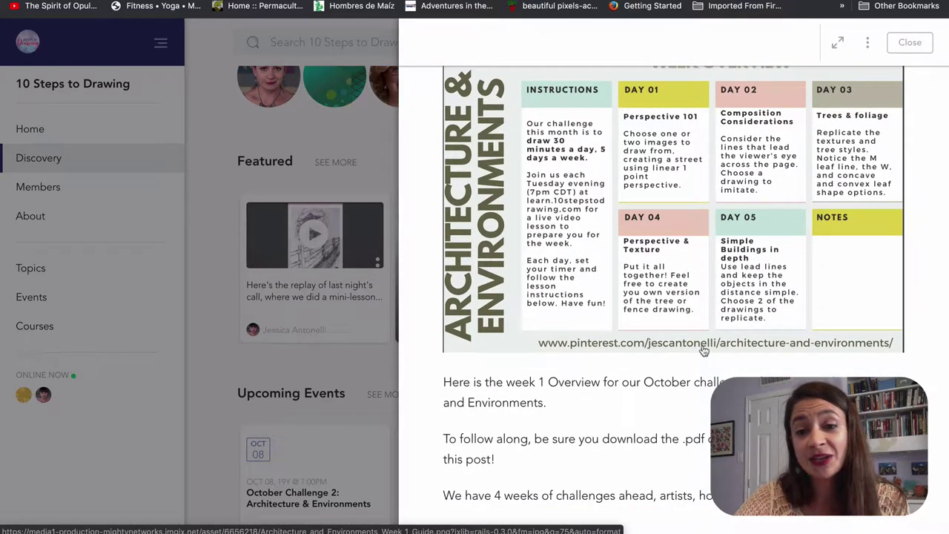
{"action": "scroll", "coordinate": [703, 350], "scroll_direction": "down", "scroll_amount": 5}
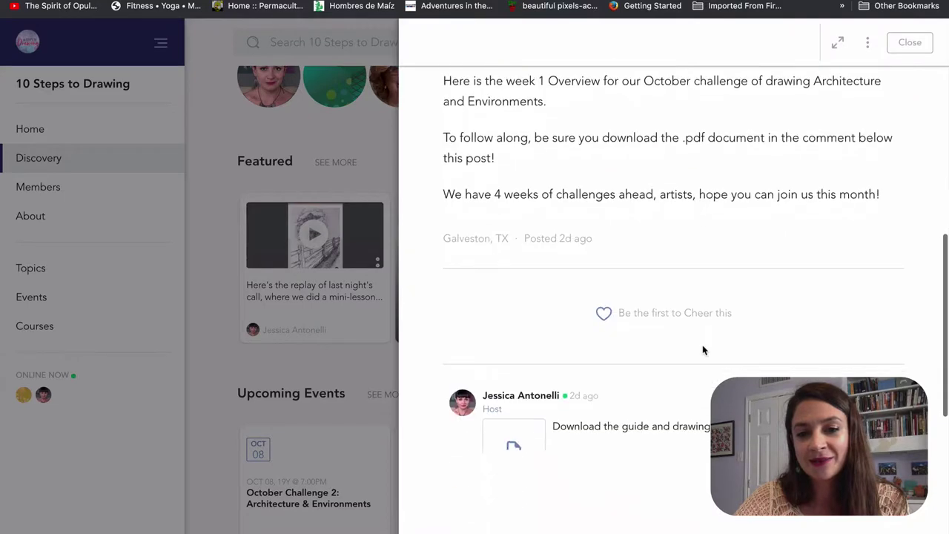
{"action": "scroll", "coordinate": [704, 350], "scroll_direction": "down", "scroll_amount": 3}
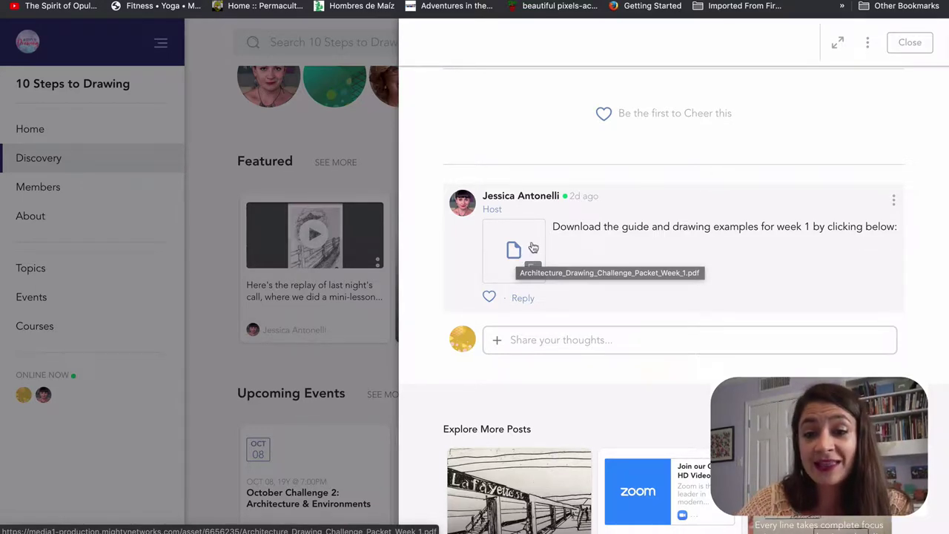
Step: Open Architecture_Drawing_Challenge_Packet_Week_1.pdf and read its Week Overview and first days
{"action": "left_click", "coordinate": [533, 247]}
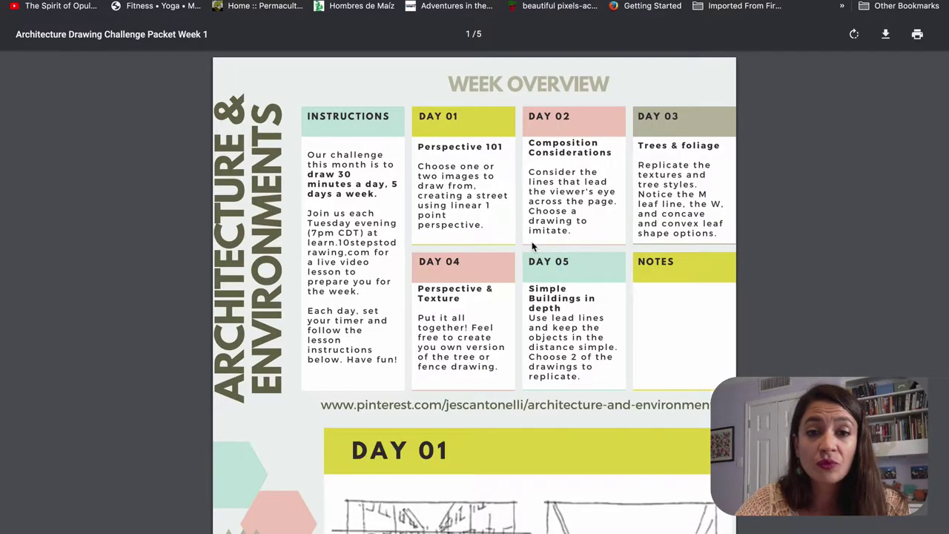
{"action": "scroll", "coordinate": [532, 247], "scroll_direction": "down", "scroll_amount": 5}
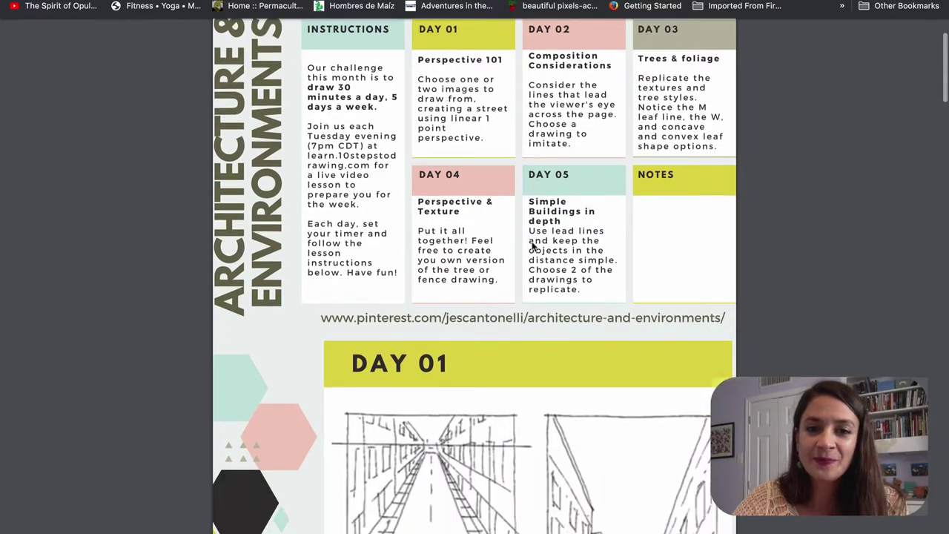
{"action": "scroll", "coordinate": [532, 246], "scroll_direction": "down", "scroll_amount": 4}
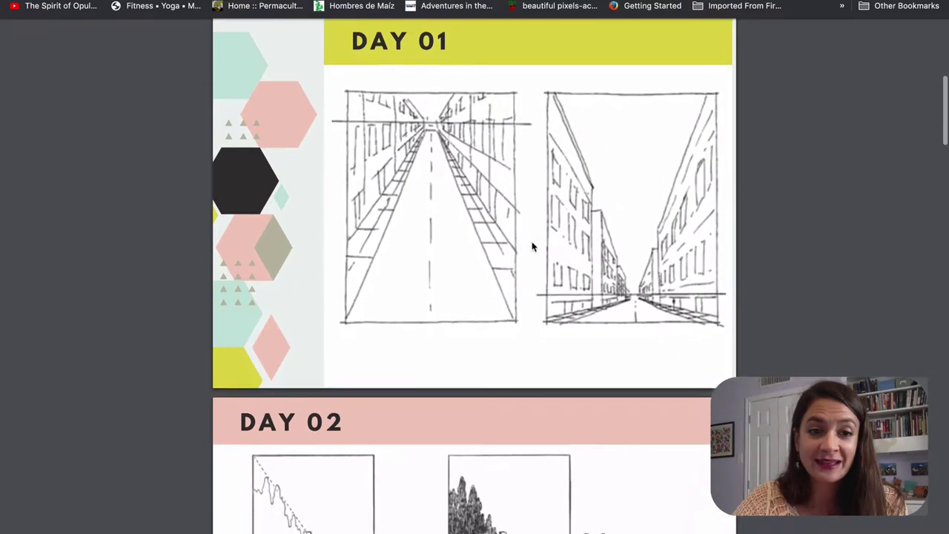
{"action": "scroll", "coordinate": [532, 247], "scroll_direction": "down", "scroll_amount": 4}
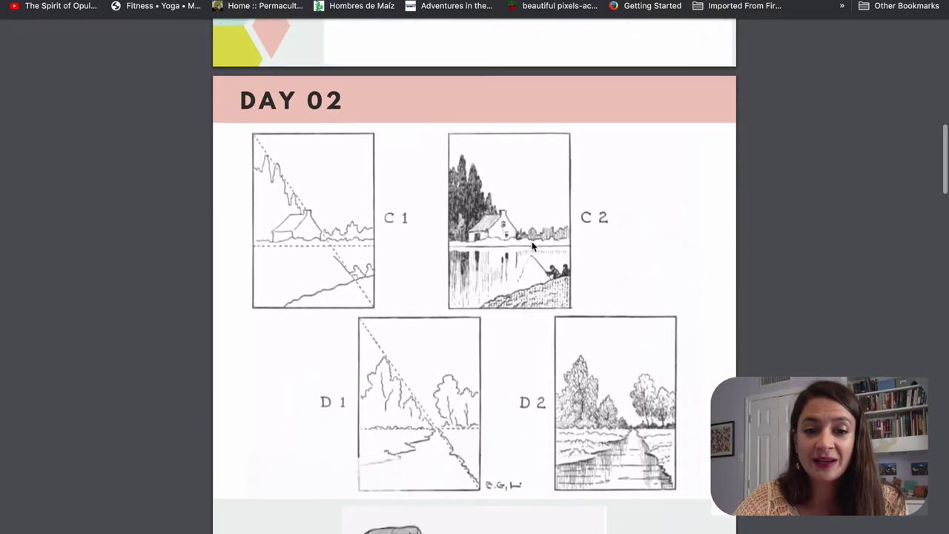
{"action": "scroll", "coordinate": [531, 246], "scroll_direction": "down", "scroll_amount": 5}
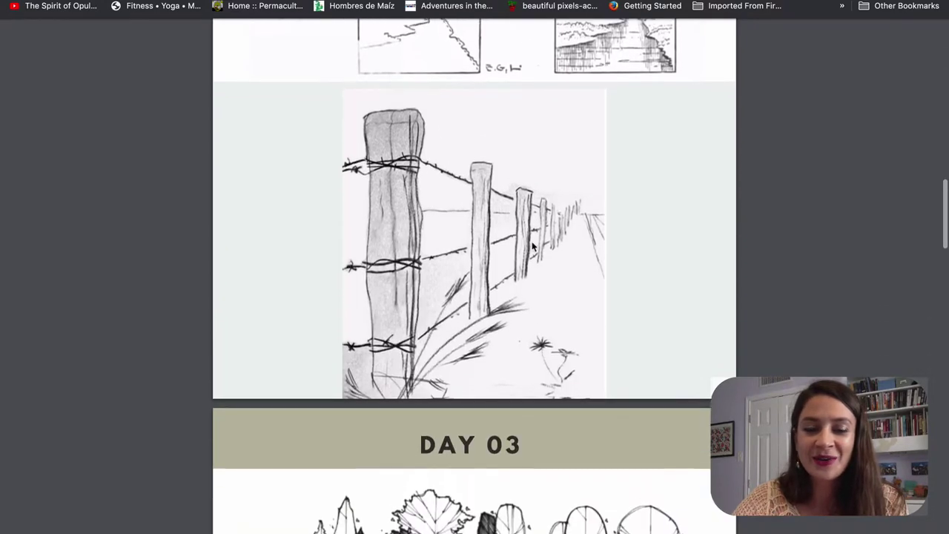
{"action": "scroll", "coordinate": [532, 246], "scroll_direction": "down", "scroll_amount": 2}
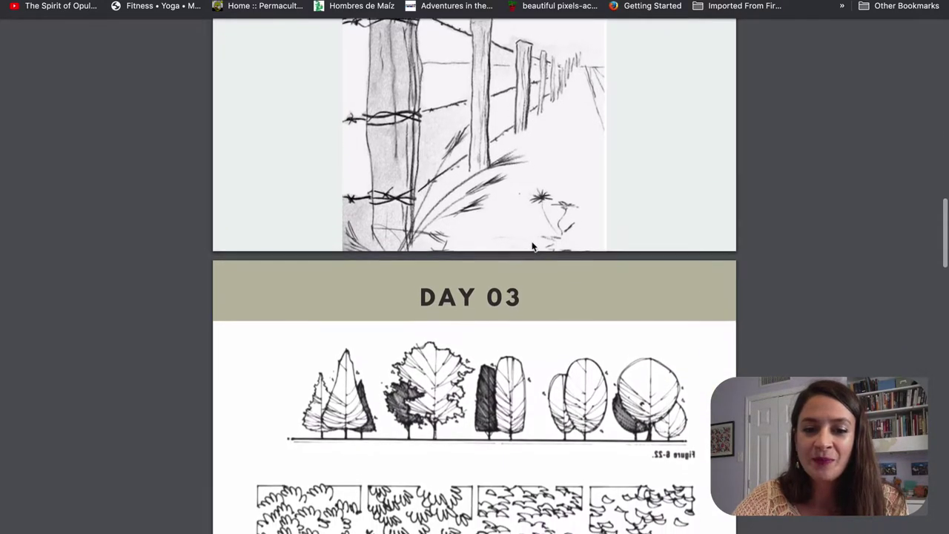
{"action": "scroll", "coordinate": [531, 246], "scroll_direction": "down", "scroll_amount": 1}
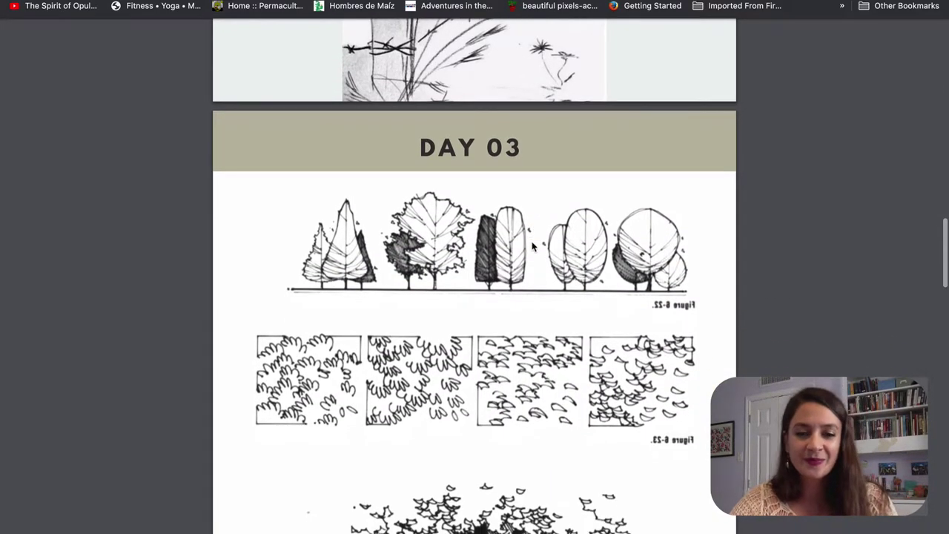
Step: Read through the Day 03, 04 and 05 exercises, then scroll back toward the Week Overview
{"action": "scroll", "coordinate": [531, 246], "scroll_direction": "down", "scroll_amount": 1}
{"action": "scroll", "coordinate": [532, 246], "scroll_direction": "down", "scroll_amount": 3}
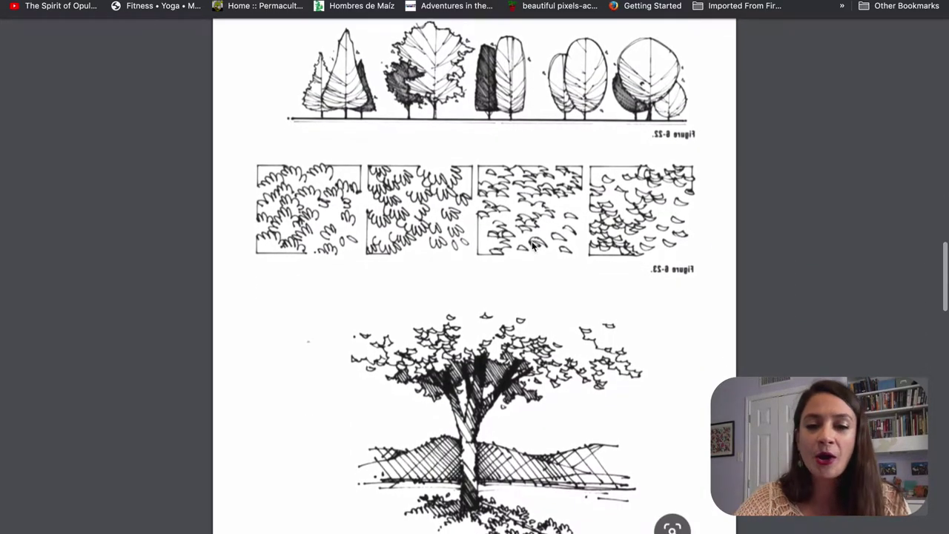
{"action": "scroll", "coordinate": [531, 246], "scroll_direction": "down", "scroll_amount": 1}
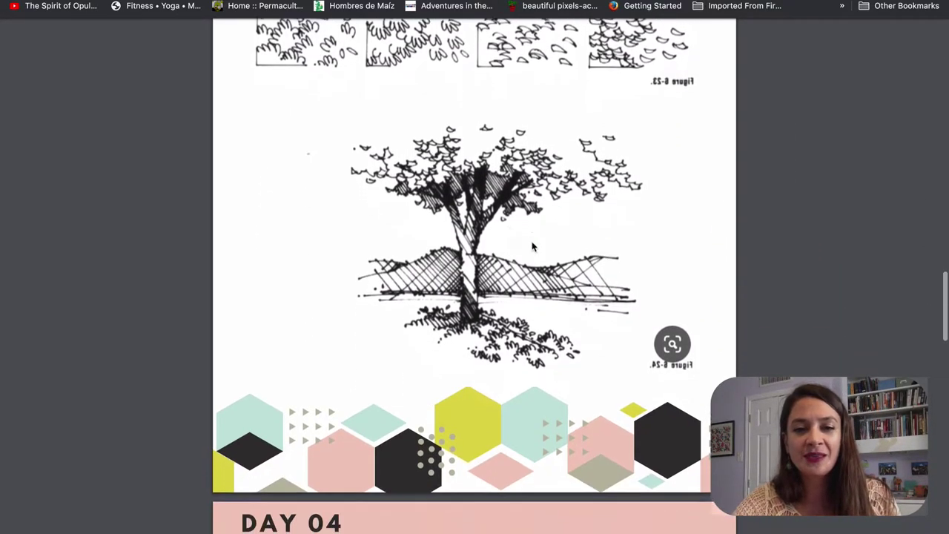
{"action": "scroll", "coordinate": [531, 246], "scroll_direction": "down", "scroll_amount": 2}
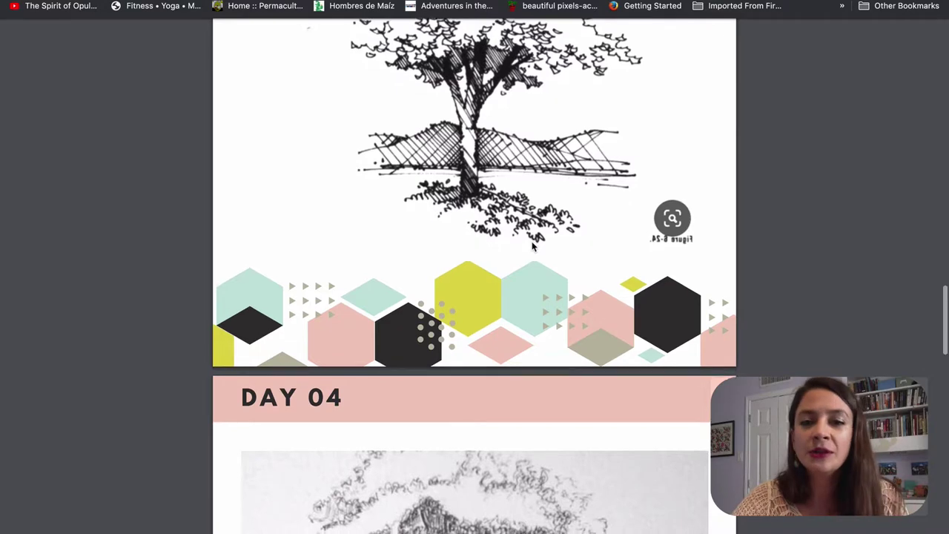
{"action": "scroll", "coordinate": [531, 246], "scroll_direction": "down", "scroll_amount": 3}
{"action": "scroll", "coordinate": [532, 246], "scroll_direction": "down", "scroll_amount": 5}
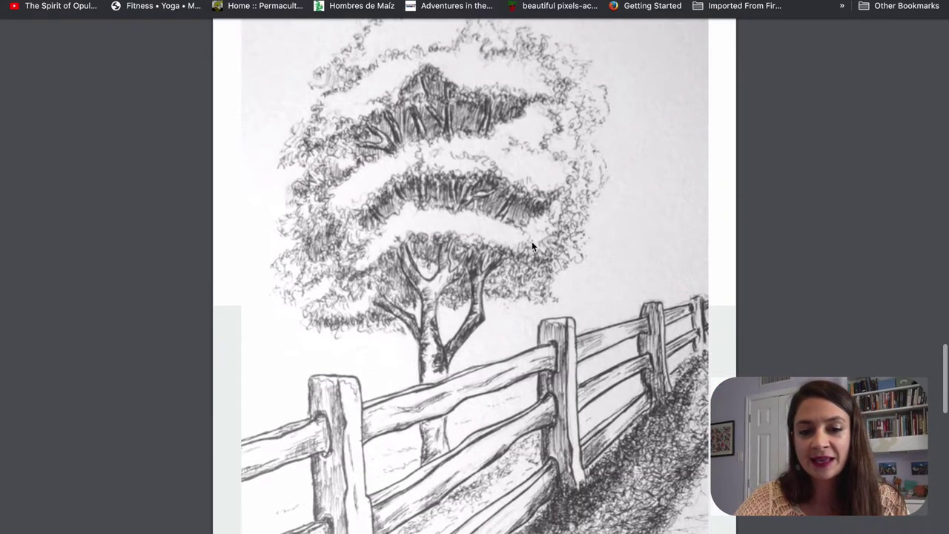
{"action": "scroll", "coordinate": [532, 247], "scroll_direction": "down", "scroll_amount": 5}
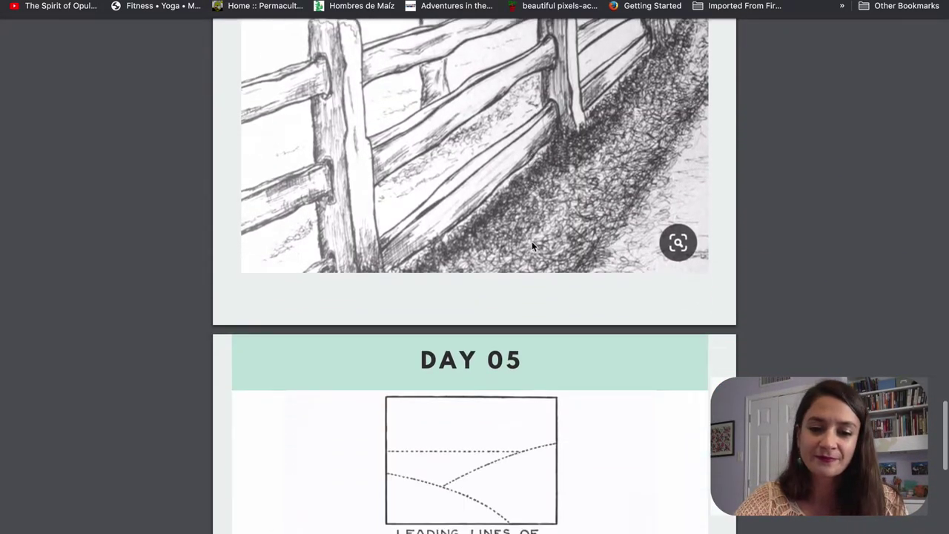
{"action": "scroll", "coordinate": [532, 247], "scroll_direction": "down", "scroll_amount": 3}
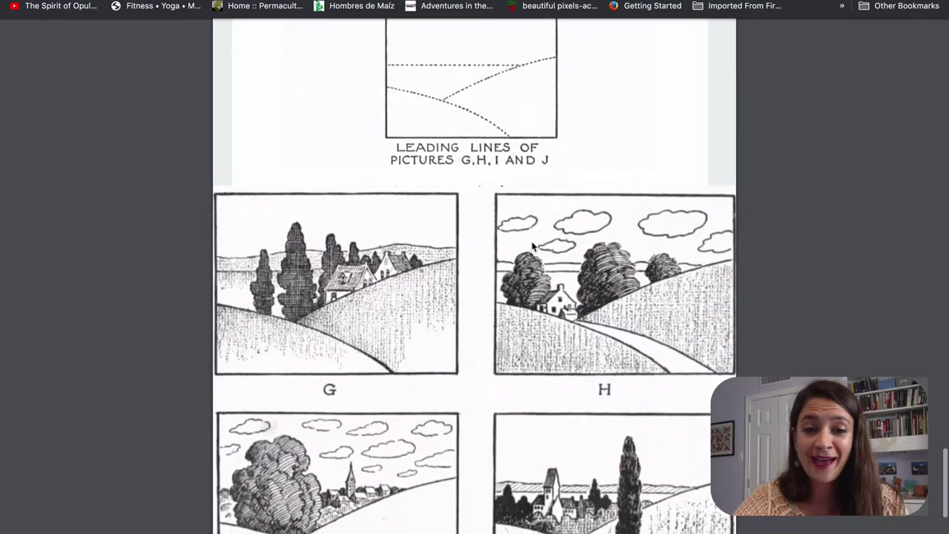
{"action": "scroll", "coordinate": [531, 246], "scroll_direction": "up", "scroll_amount": 5}
{"action": "scroll", "coordinate": [532, 244], "scroll_direction": "up", "scroll_amount": 15}
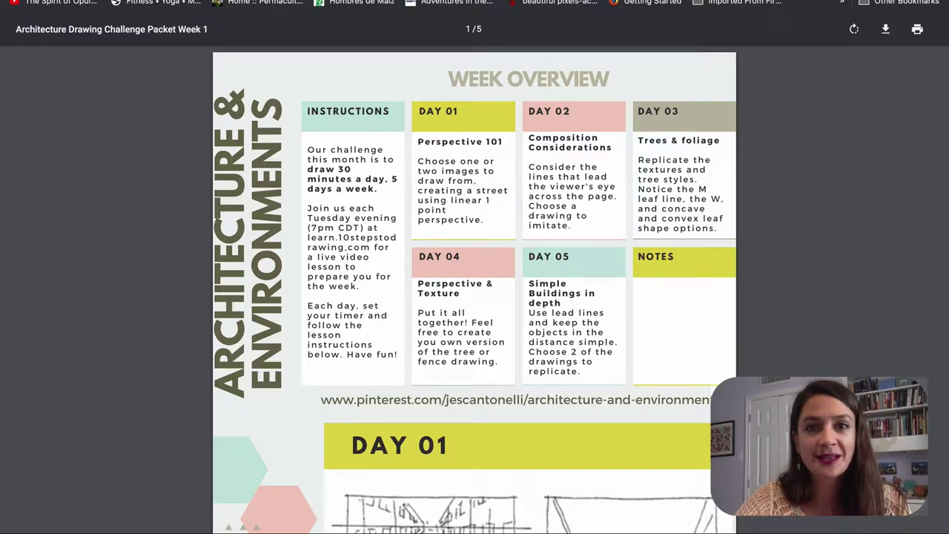
Step: Exit the PDF viewer, close the Week 1 Overview post, and return to the Home feed
{"action": "key", "text": "Escape"}
{"action": "scroll", "coordinate": [850, 128], "scroll_direction": "up", "scroll_amount": 10}
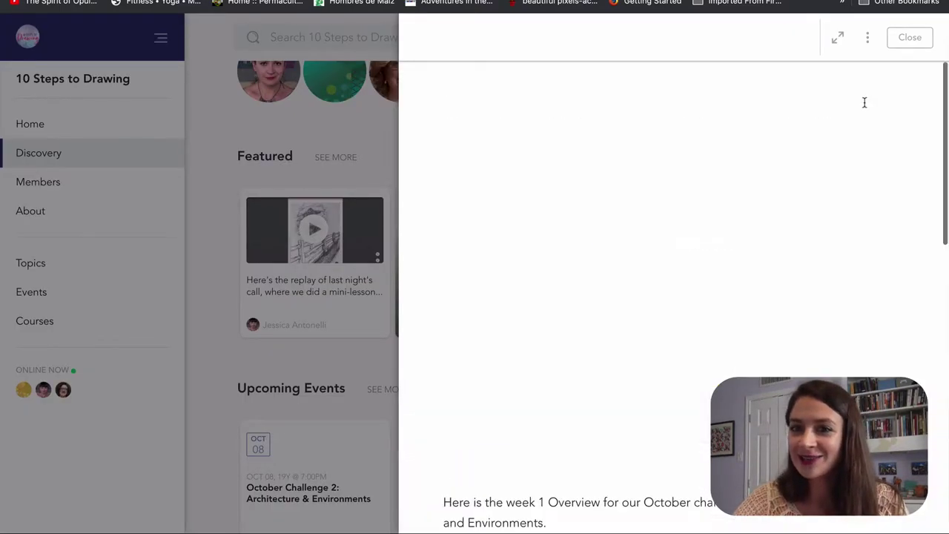
{"action": "left_click", "coordinate": [910, 38]}
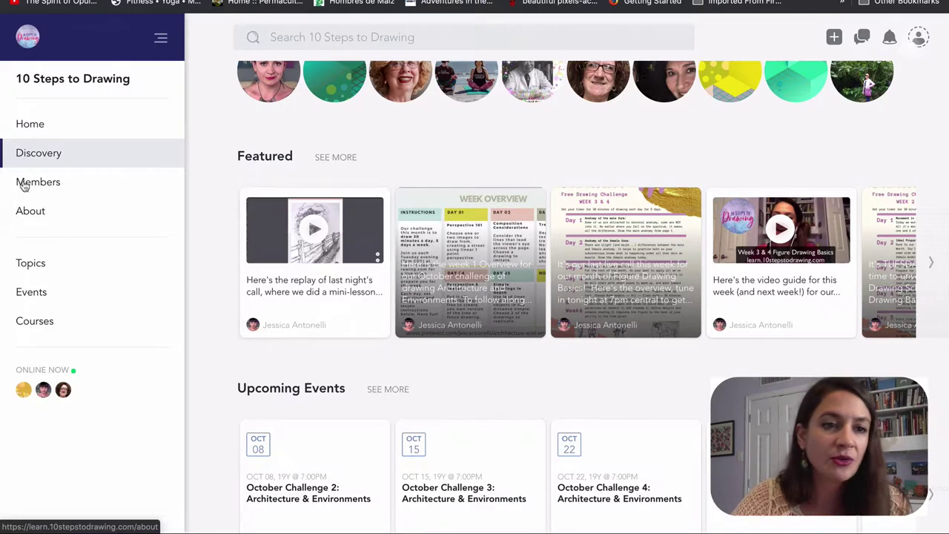
{"action": "left_click", "coordinate": [81, 131]}
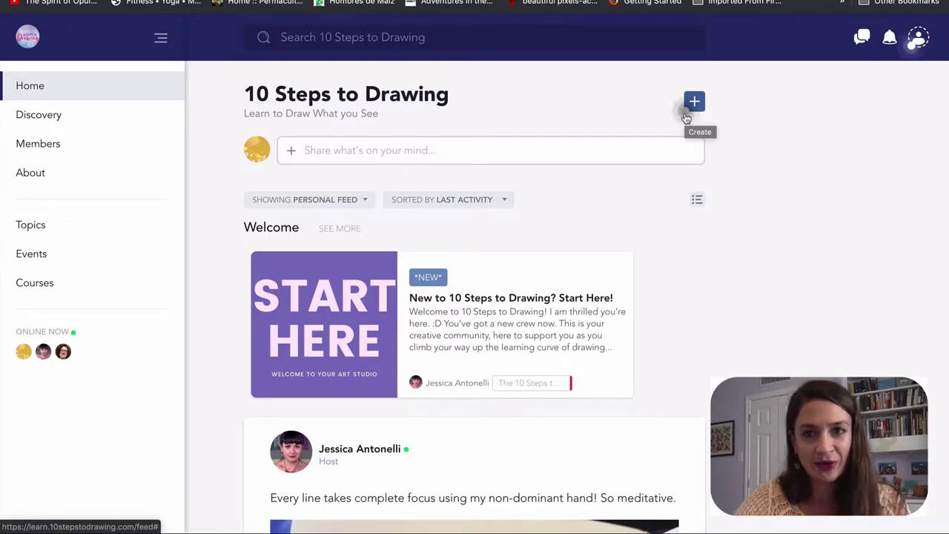
Step: Dismiss the contribution hint, close the Create menu unused, and open the 'Share what's on your mind' composer
{"action": "left_click", "coordinate": [686, 117]}
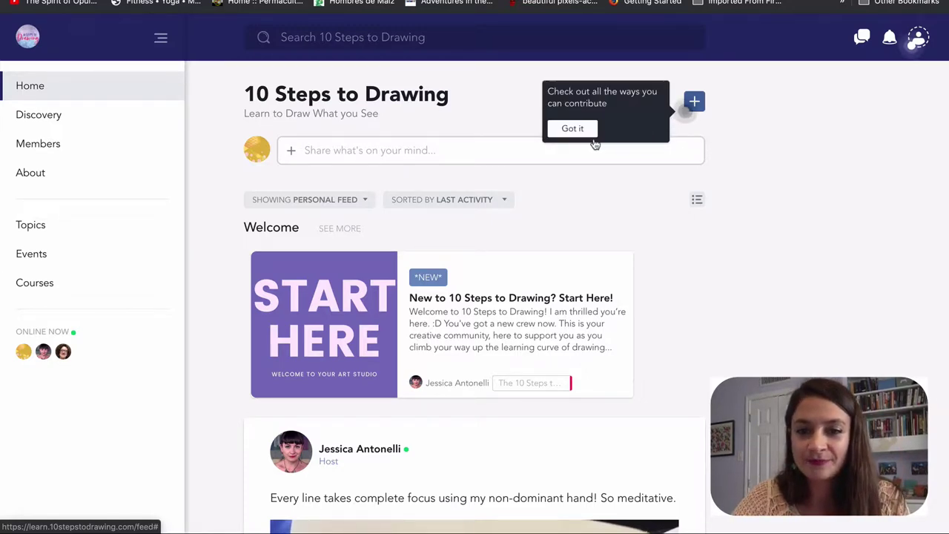
{"action": "left_click", "coordinate": [589, 132]}
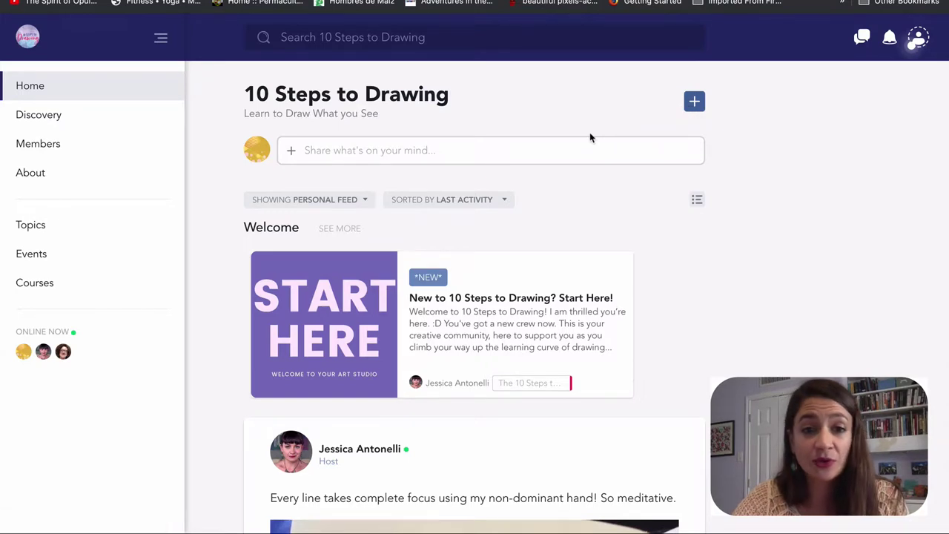
{"action": "left_click", "coordinate": [694, 102]}
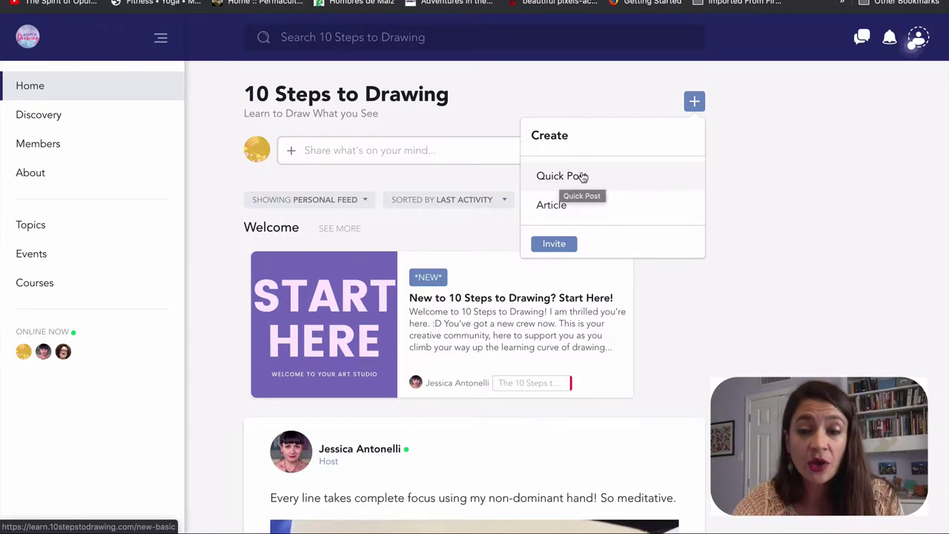
{"action": "left_click", "coordinate": [762, 164]}
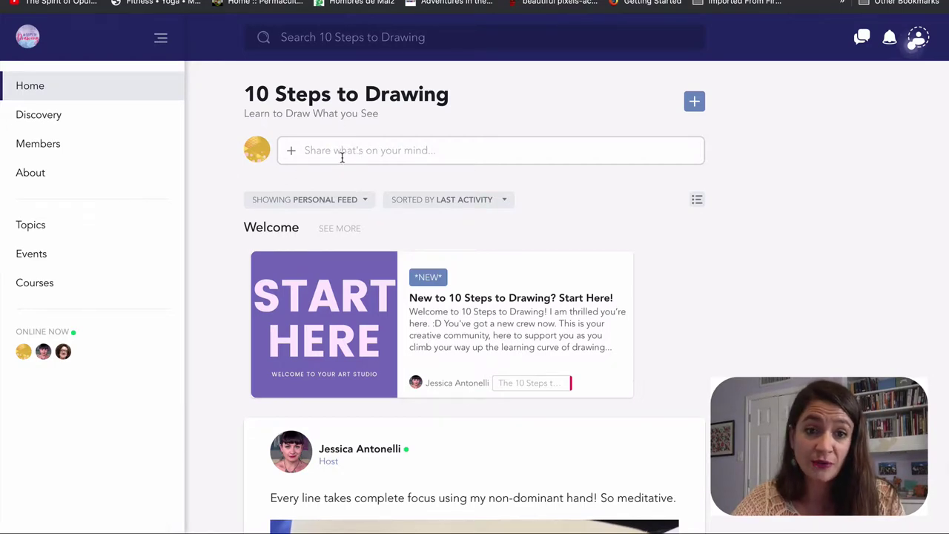
{"action": "left_click", "coordinate": [293, 152]}
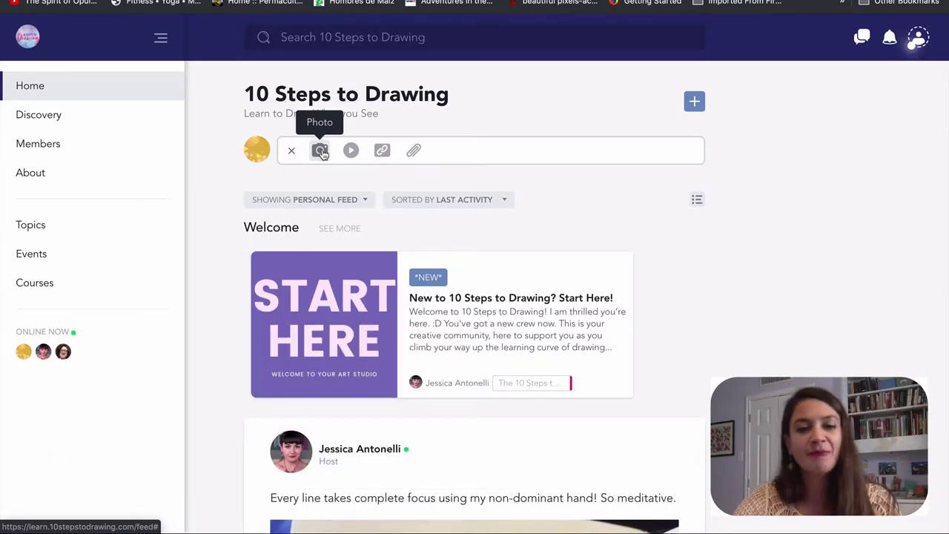
Step: Attach the drawing screenshot from the Desktop as the post's photo
{"action": "left_click", "coordinate": [320, 151]}
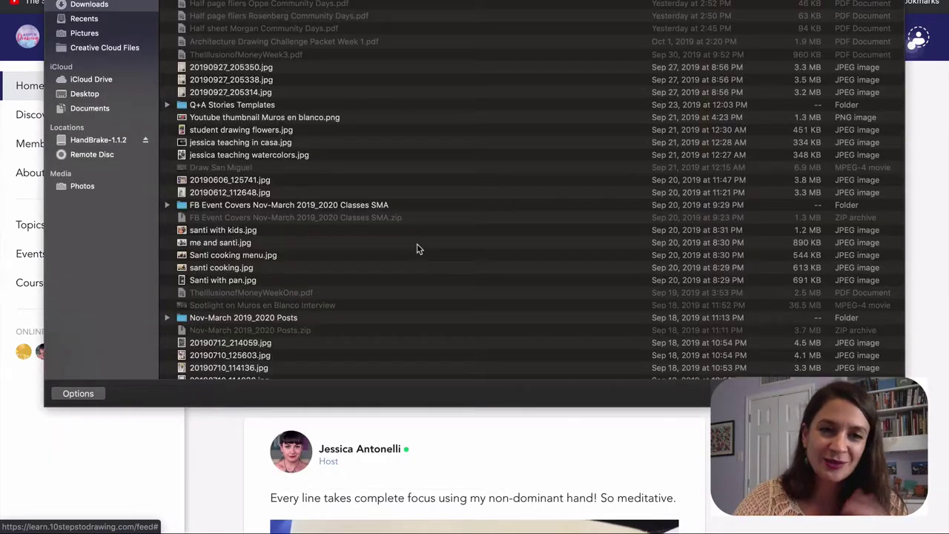
{"action": "left_click", "coordinate": [84, 93]}
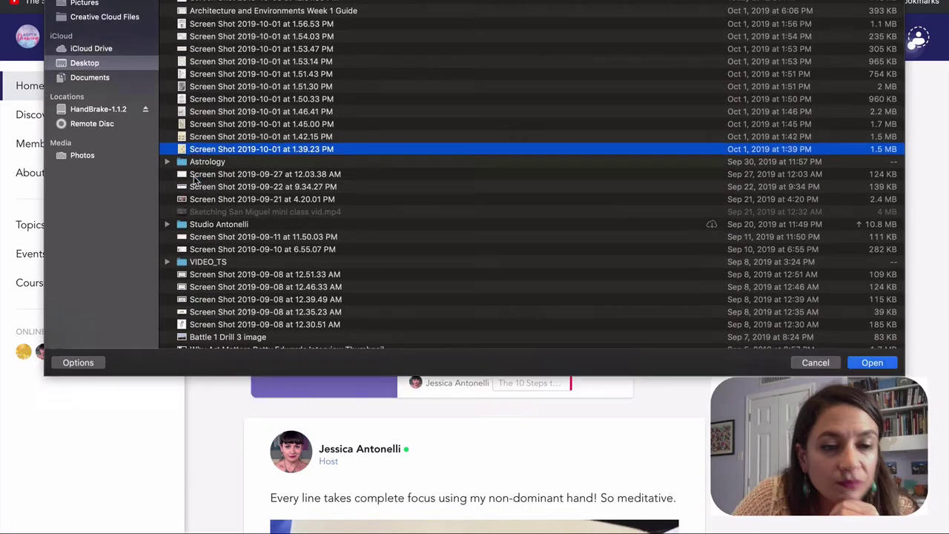
{"action": "double_click", "coordinate": [195, 183]}
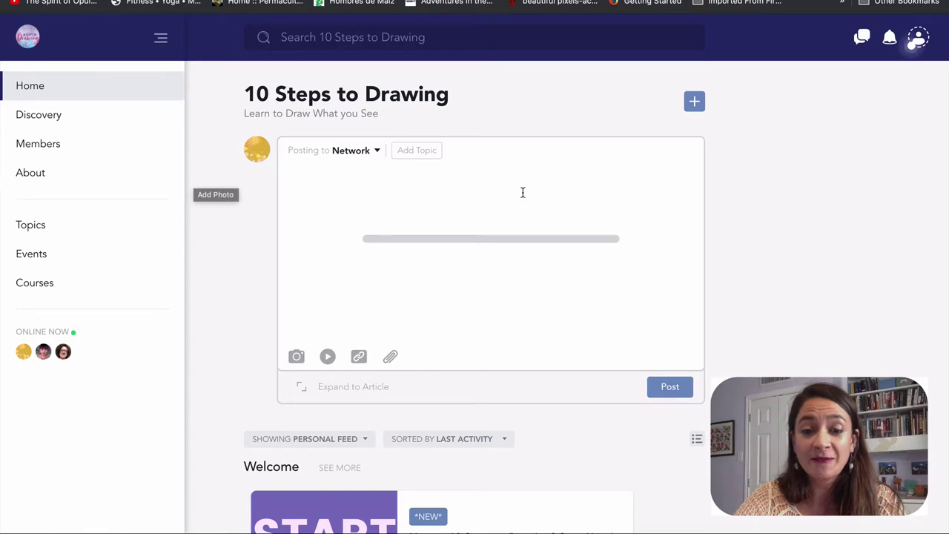
Step: Caption the drawing post 'Example!' and tag it with the Architecture & Environments topic
{"action": "left_click", "coordinate": [420, 197]}
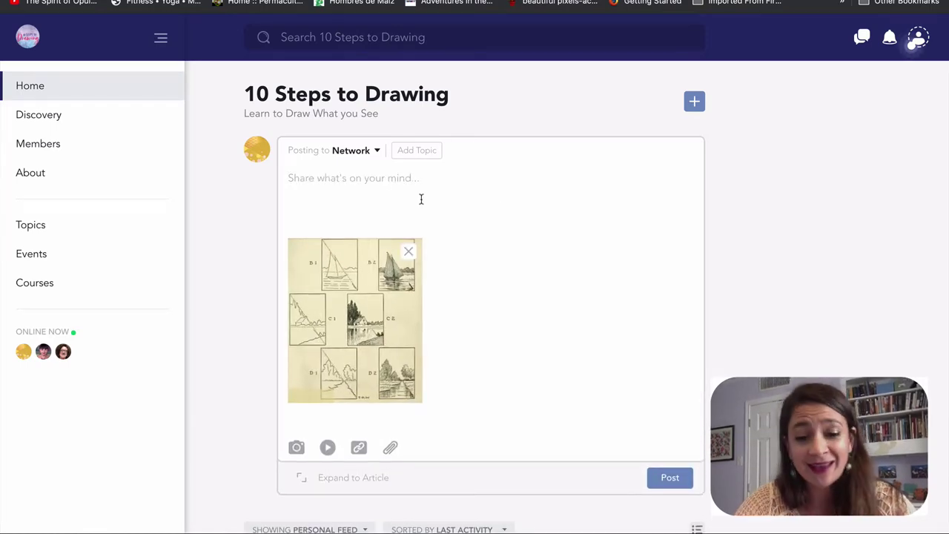
{"action": "type", "text": "Example!"}
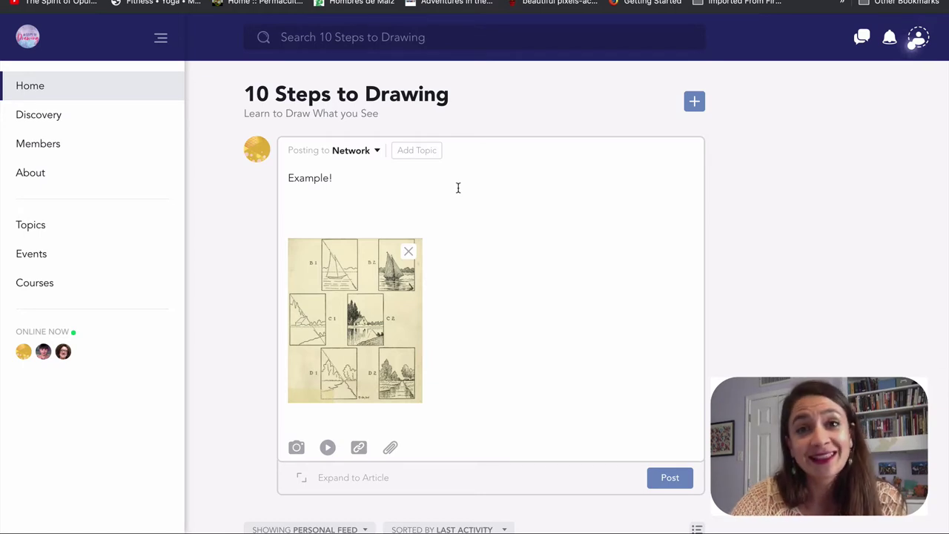
{"action": "left_click", "coordinate": [413, 156]}
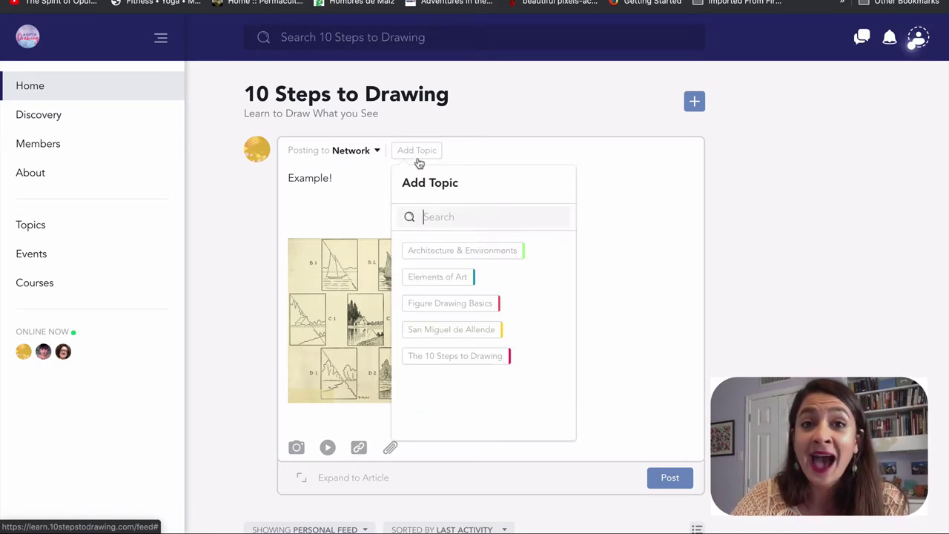
{"action": "left_click", "coordinate": [420, 250]}
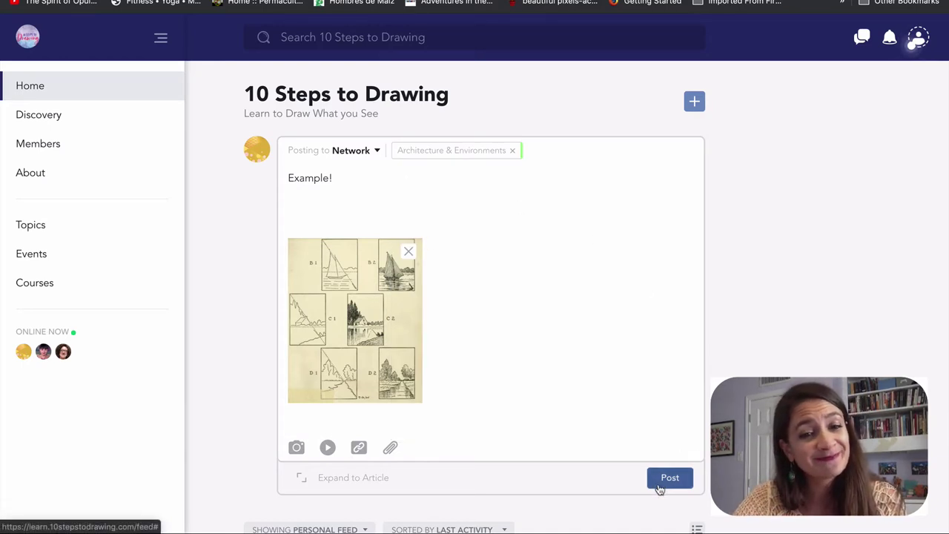
{"action": "scroll", "coordinate": [659, 489], "scroll_direction": "down", "scroll_amount": 10}
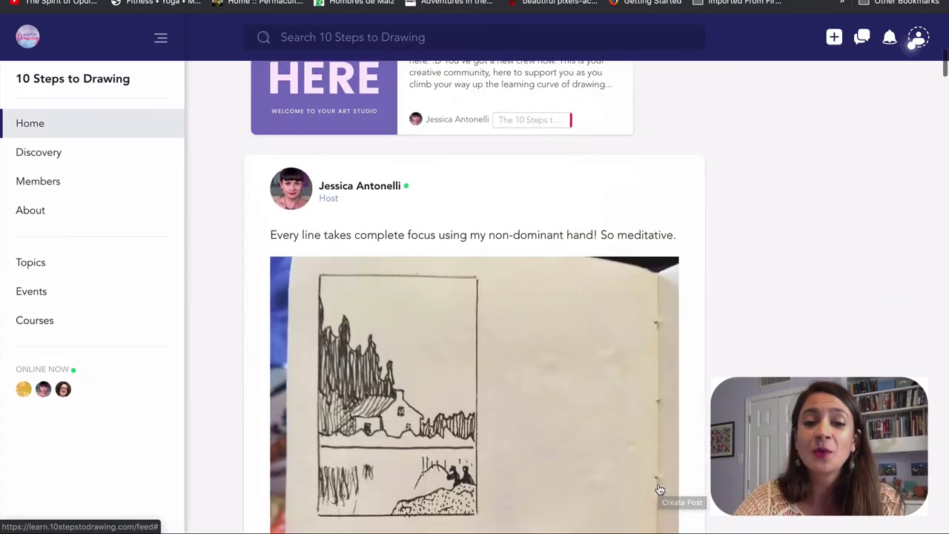
{"action": "scroll", "coordinate": [659, 490], "scroll_direction": "up", "scroll_amount": 2}
{"action": "scroll", "coordinate": [659, 489], "scroll_direction": "down", "scroll_amount": 3}
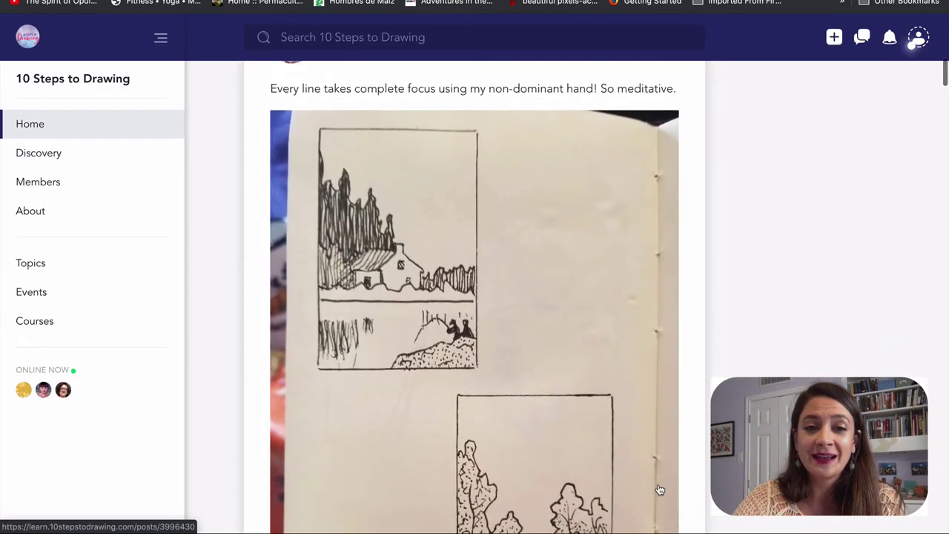
{"action": "scroll", "coordinate": [659, 489], "scroll_direction": "down", "scroll_amount": 9}
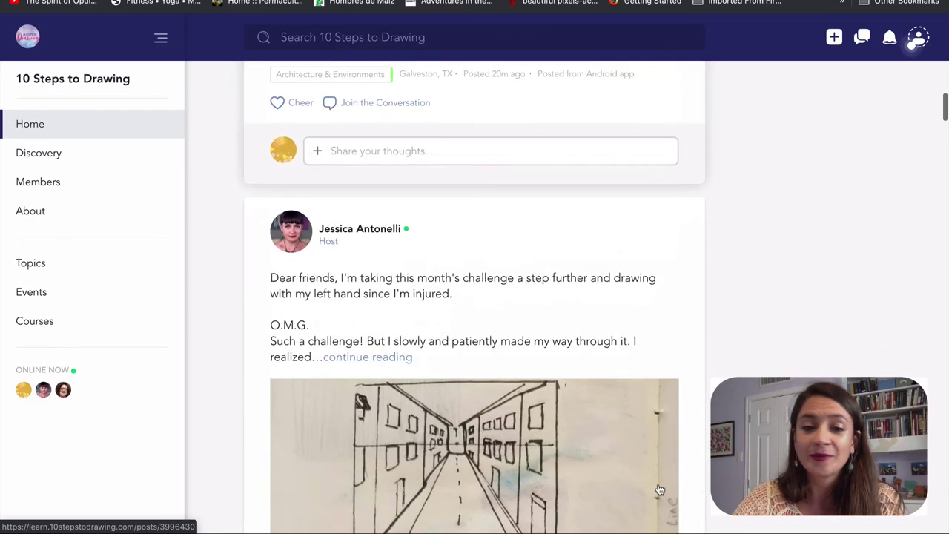
{"action": "scroll", "coordinate": [659, 489], "scroll_direction": "down", "scroll_amount": 10}
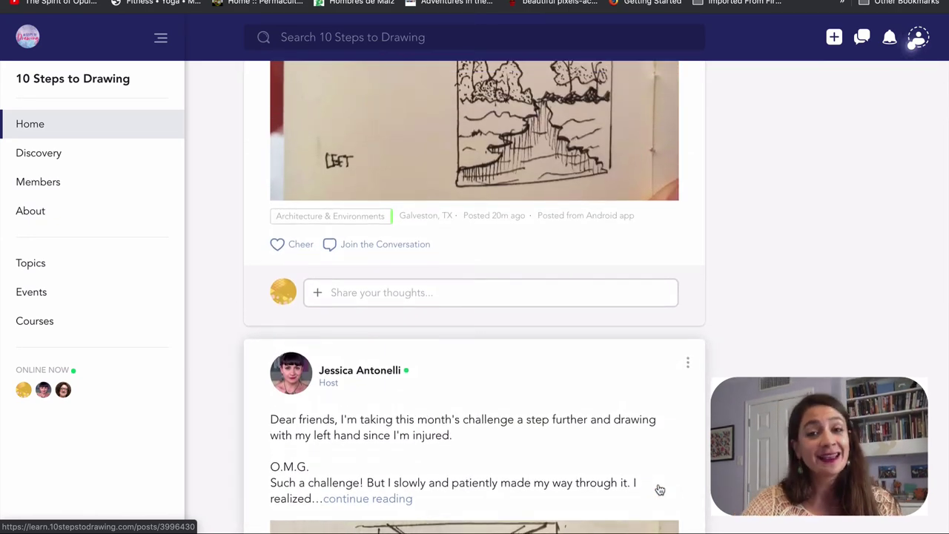
{"action": "key", "text": "Home"}
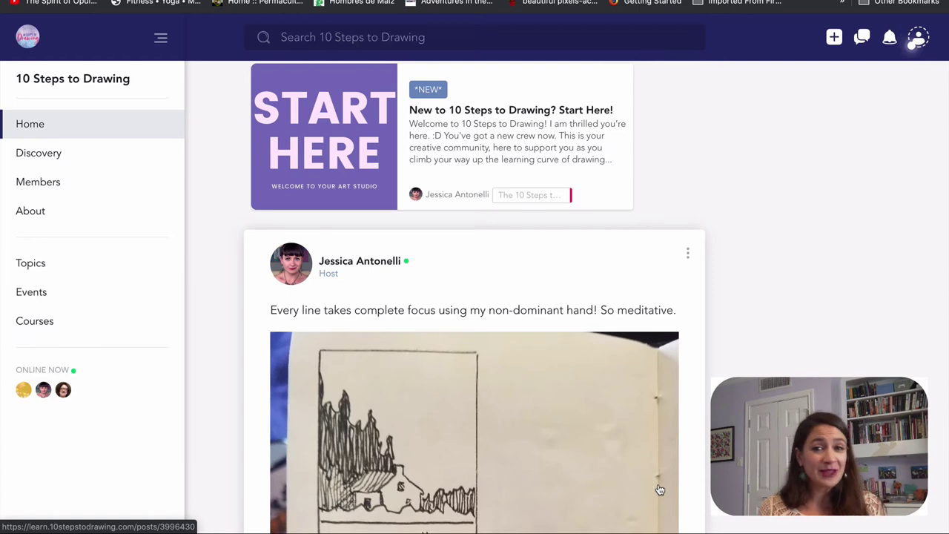